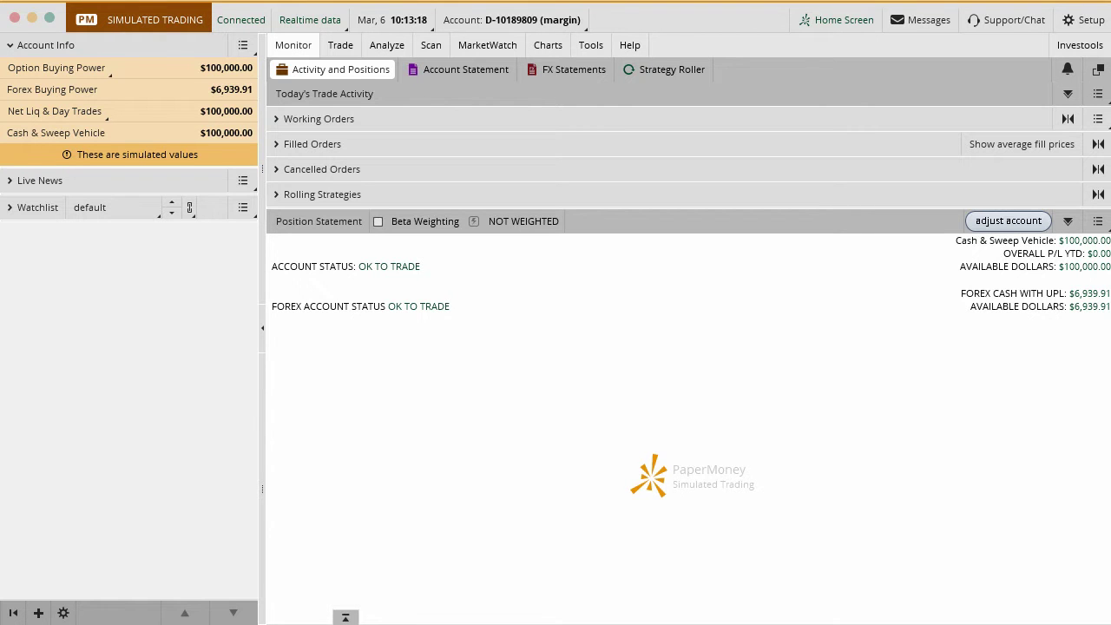
- Rearrange the sidebar panels, then collapse and re-expand the gadget sidebar
drag(256, 29, 279, 415)
drag(279, 457, 257, 617)
mouse_move(548, 256)
mouse_down()
mouse_move(387, 269)
mouse_move(365, 293)
mouse_up()
click(262, 319)
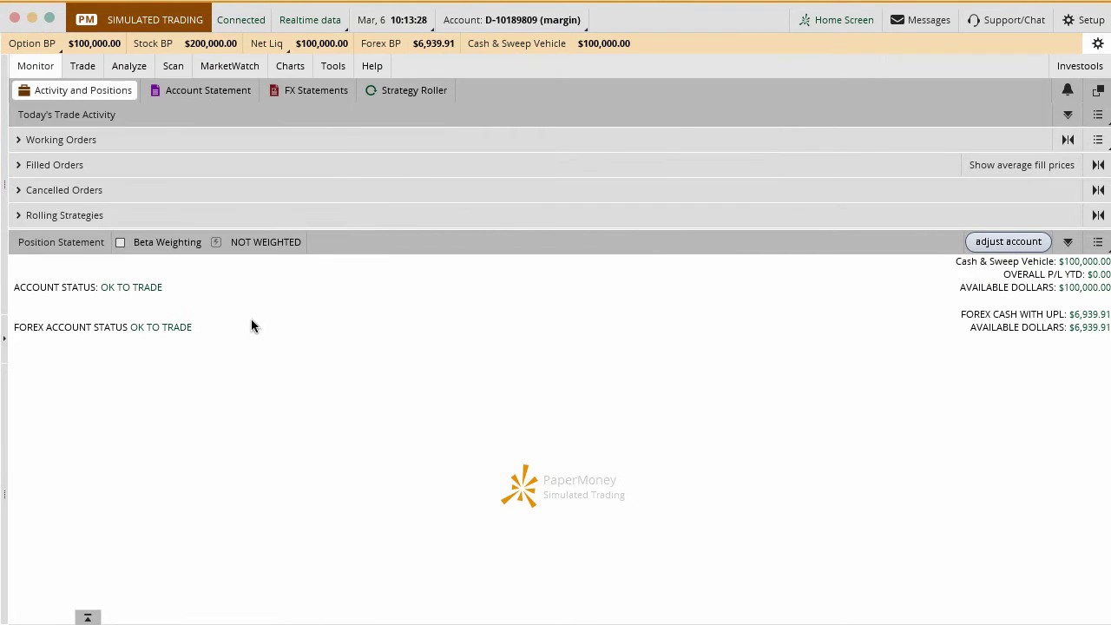
click(4, 348)
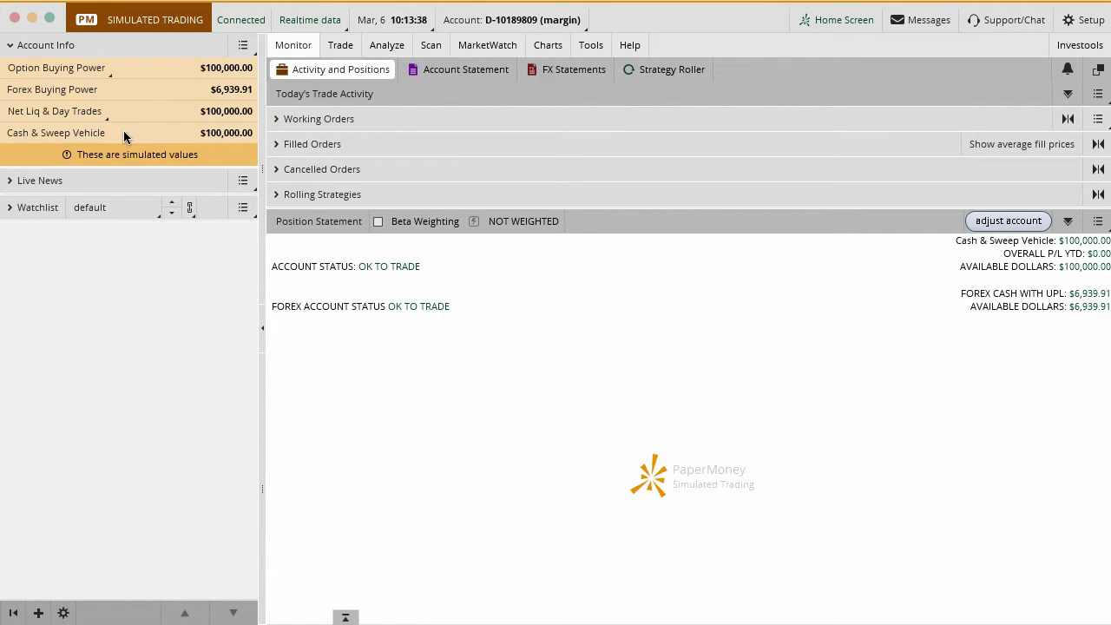
- Check the Account Info gadget menu, then bring up the Live News gadget's options
click(243, 47)
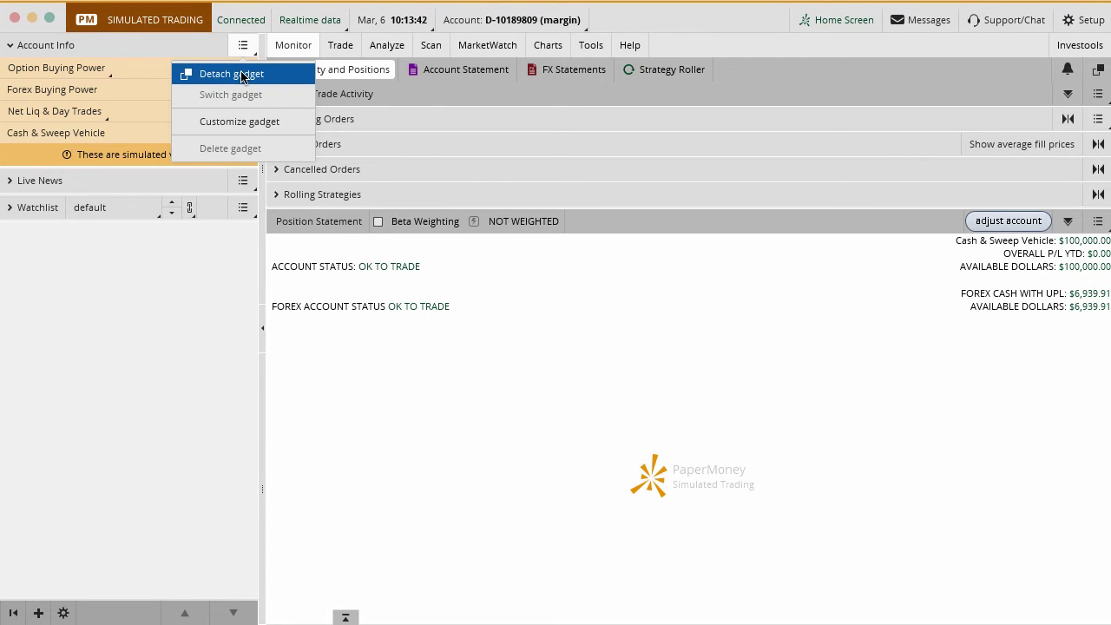
click(200, 53)
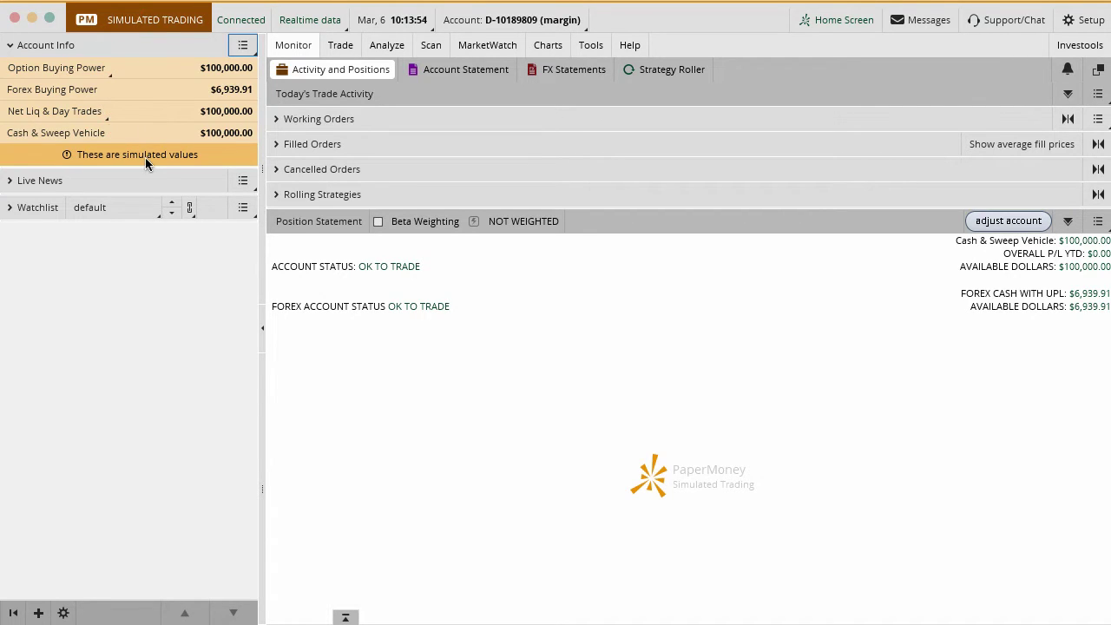
click(243, 181)
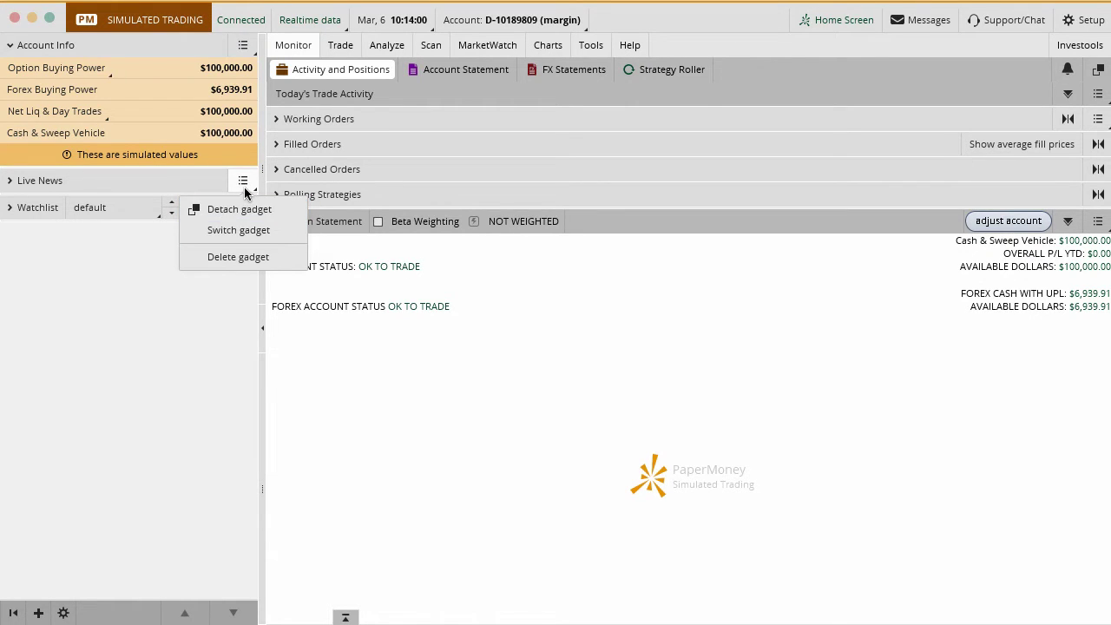
click(240, 210)
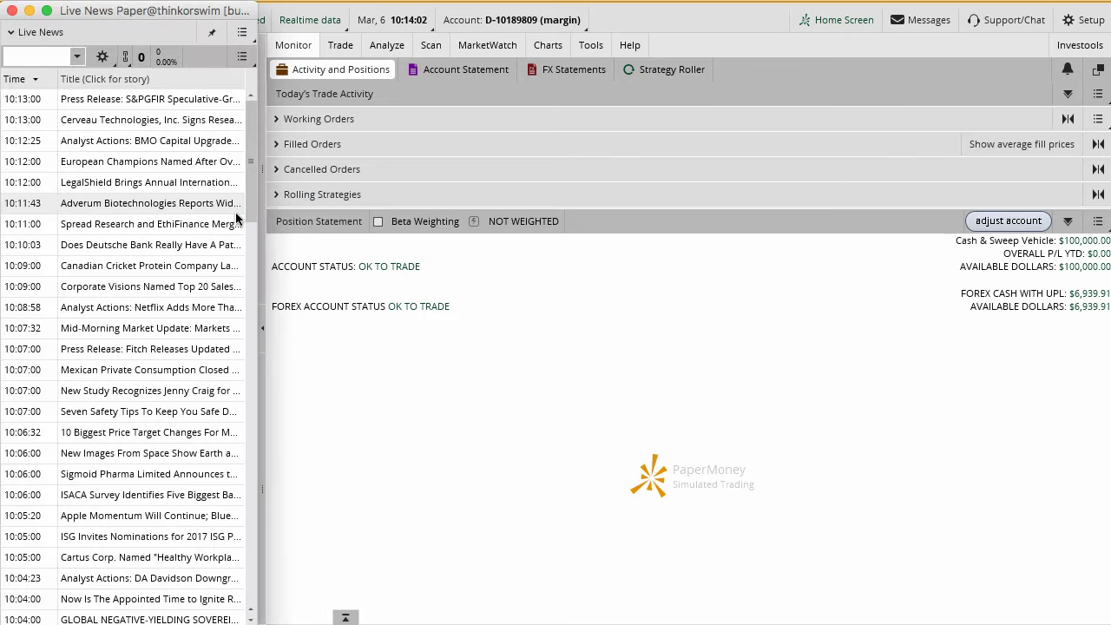
drag(182, 14, 469, 43)
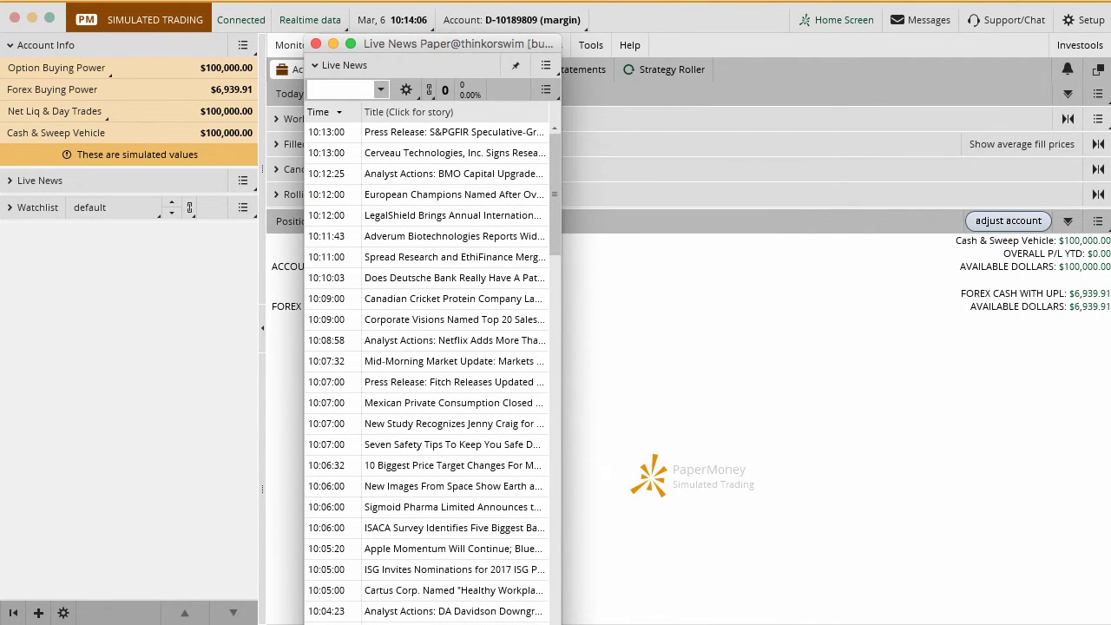
drag(560, 620, 675, 528)
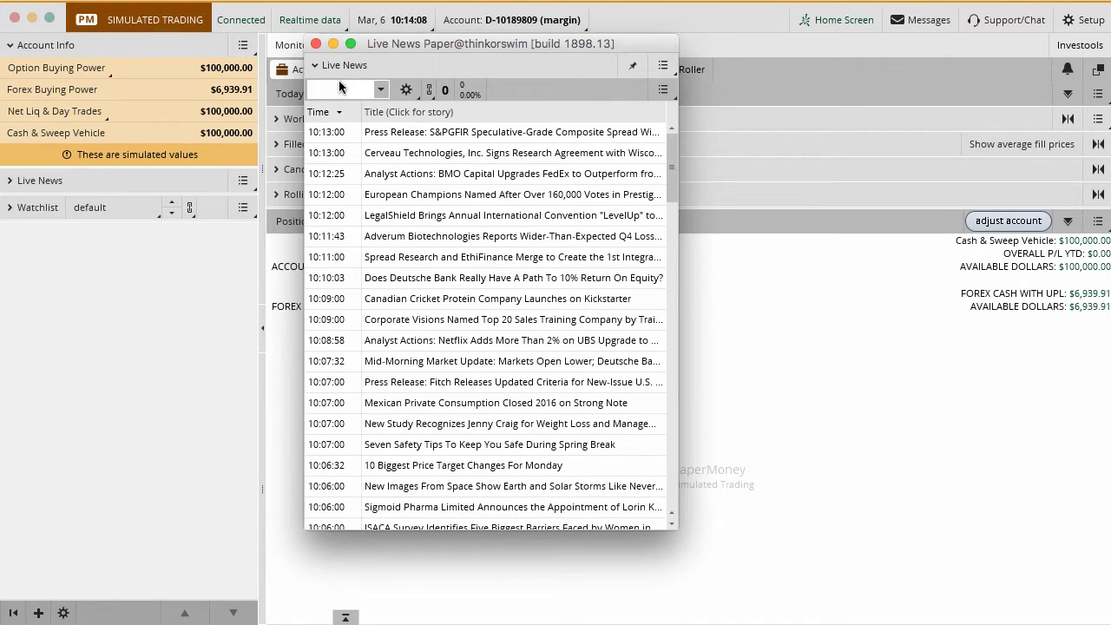
drag(371, 49, 379, 99)
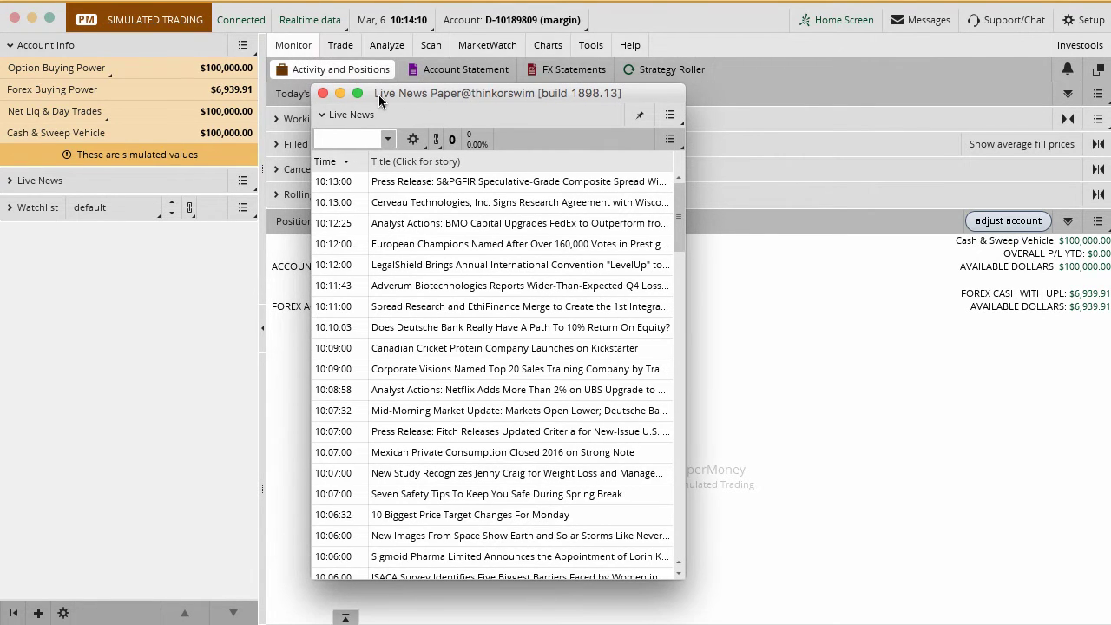
click(323, 93)
click(243, 181)
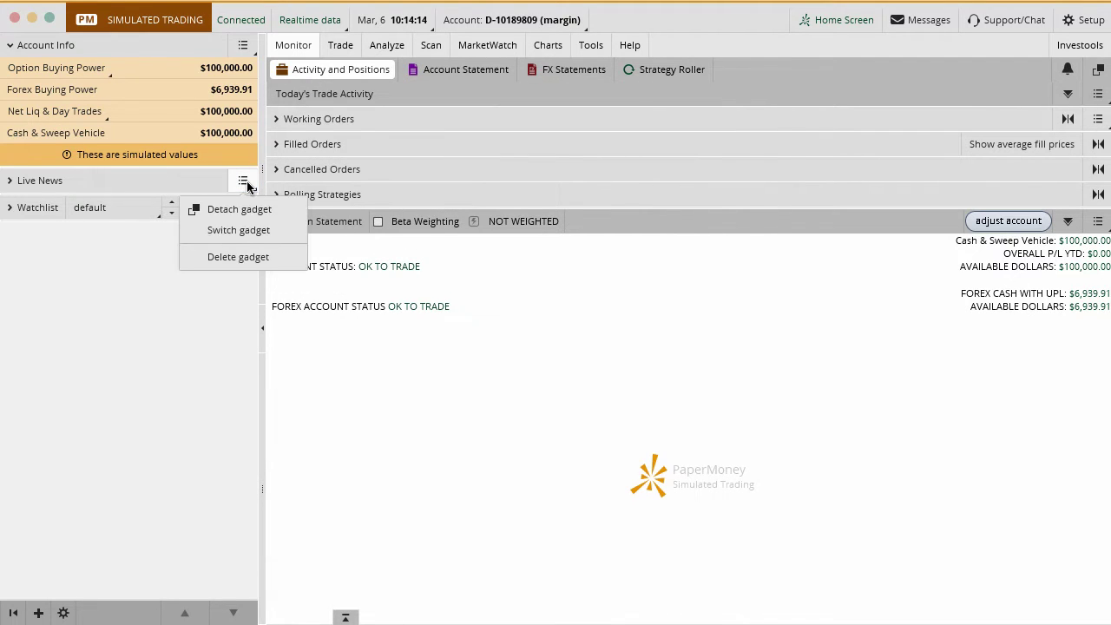
- Put the Calculator in the middle sidebar slot
click(239, 230)
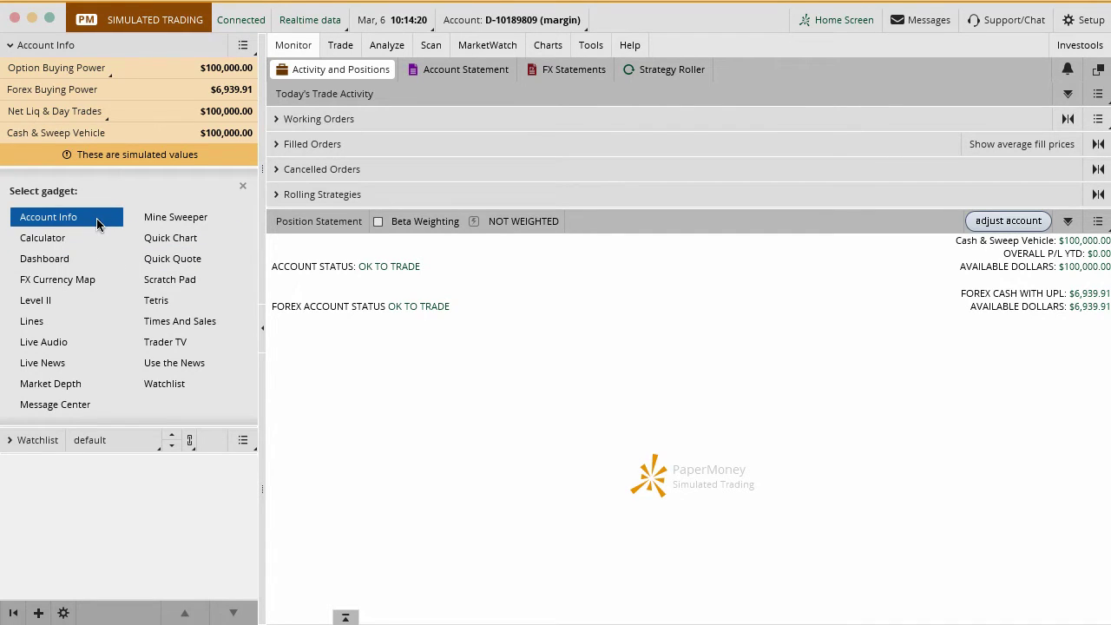
click(62, 244)
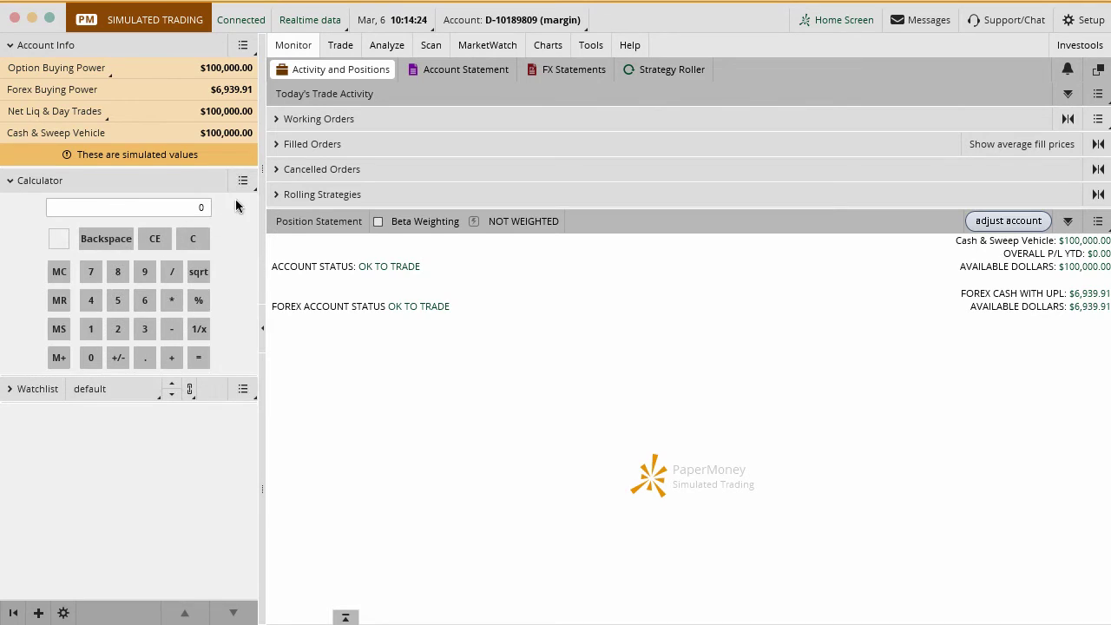
click(243, 183)
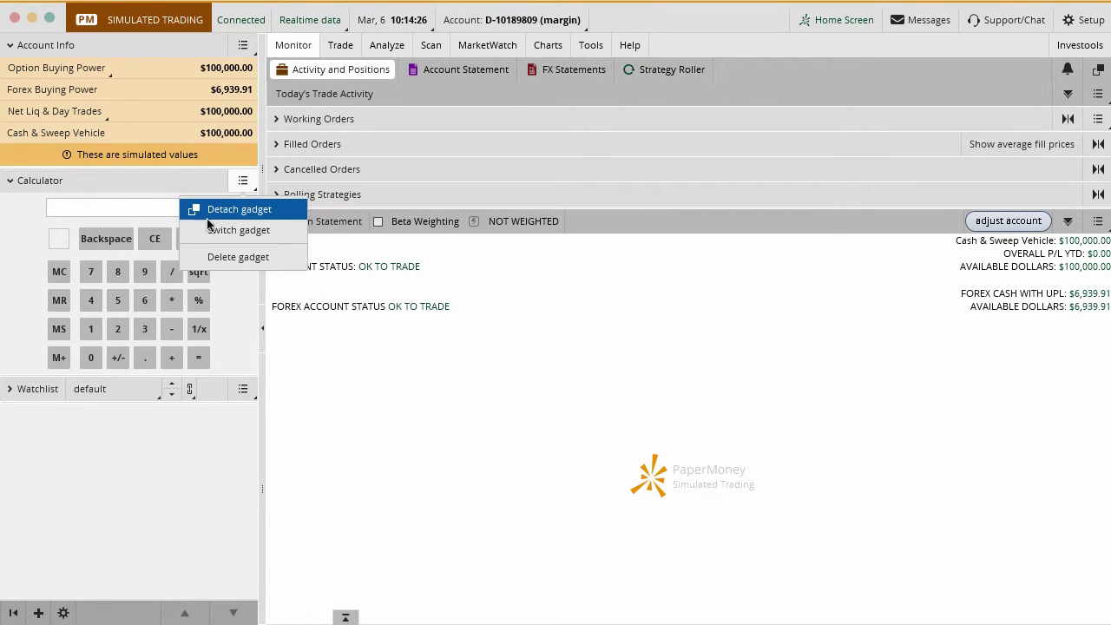
- Replace the Calculator with a Dashboard showing SPY
click(214, 230)
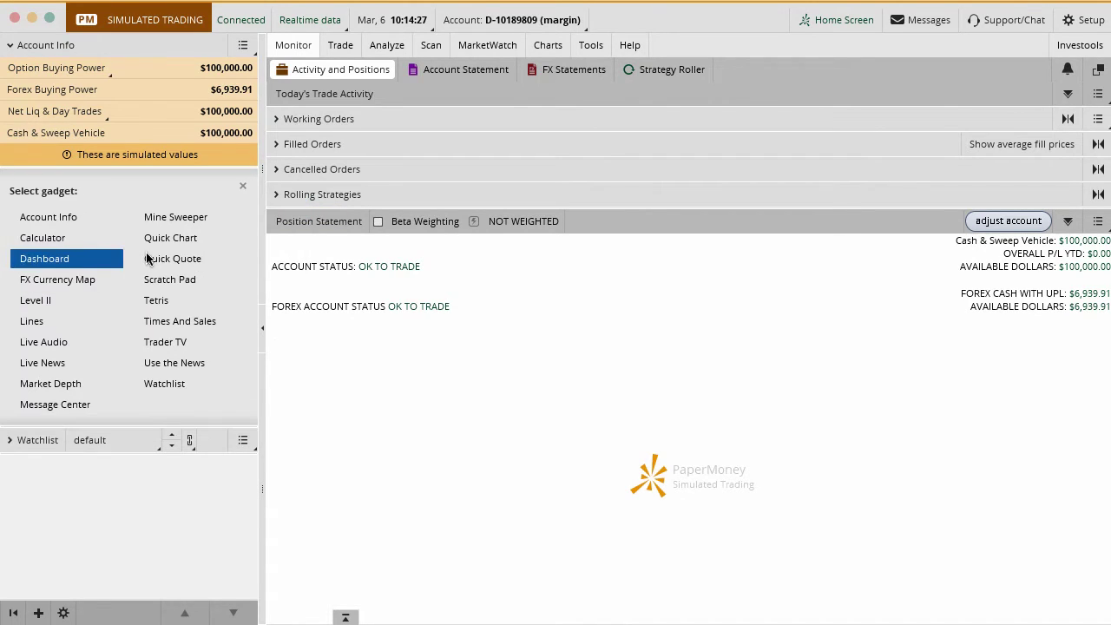
click(65, 260)
click(45, 205)
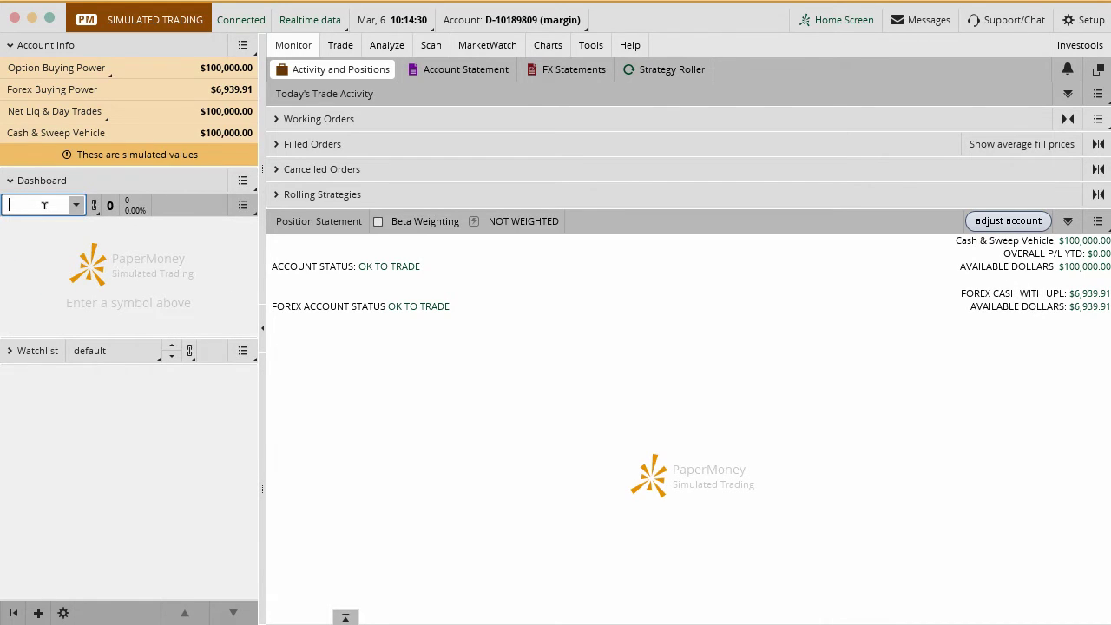
text(SPY)
key(Return)
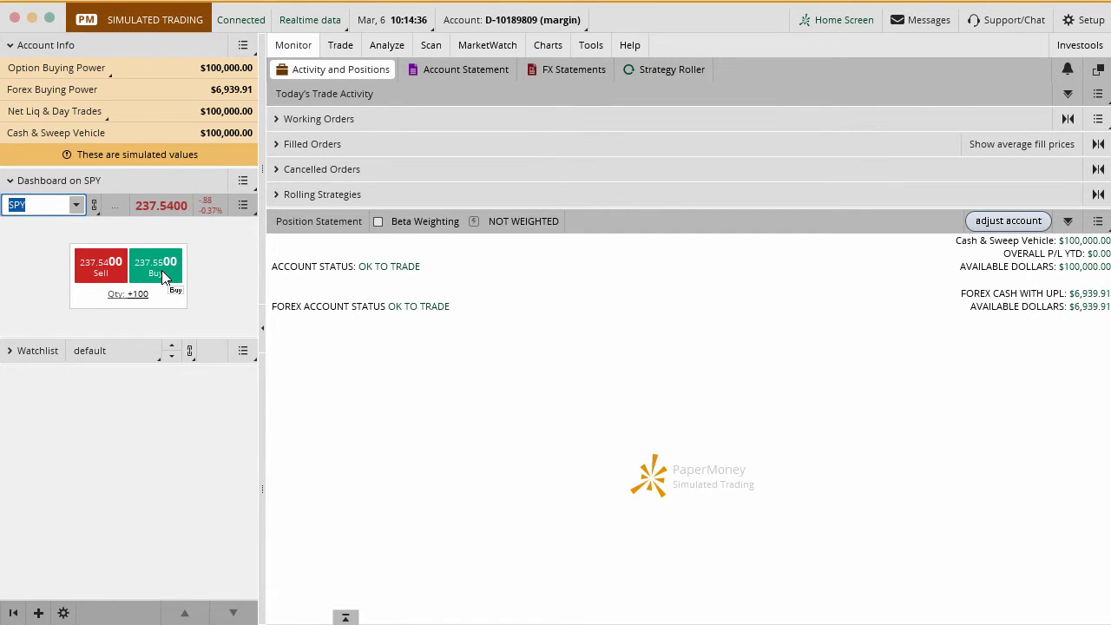
- Look over the SPY Dashboard's actions, then bring up the Select gadget list
click(243, 205)
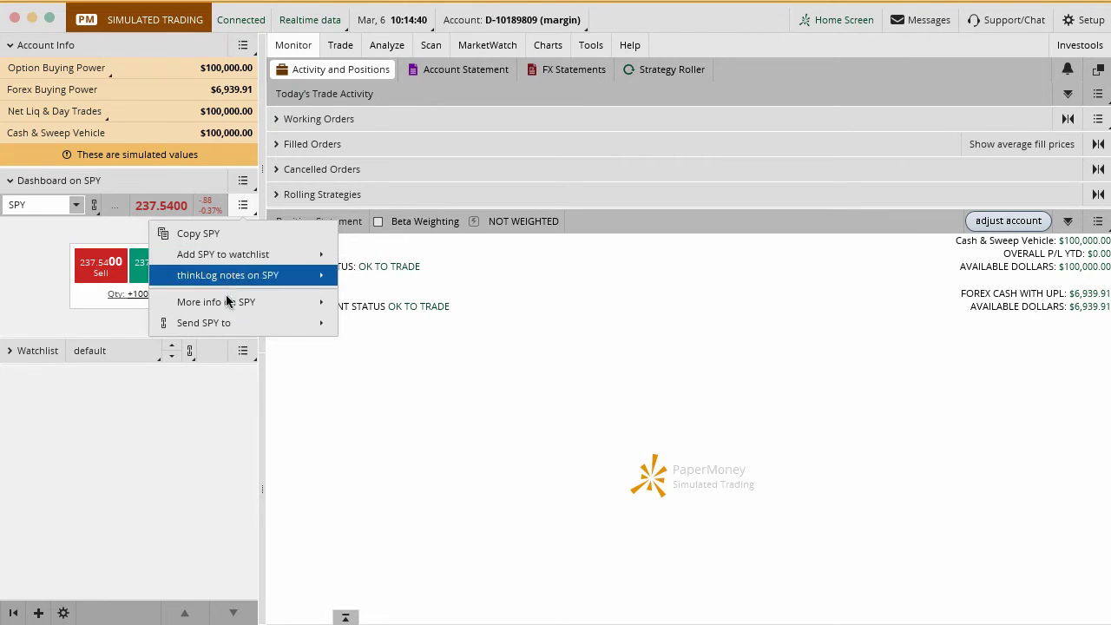
click(176, 412)
click(241, 207)
click(243, 186)
click(243, 184)
click(208, 230)
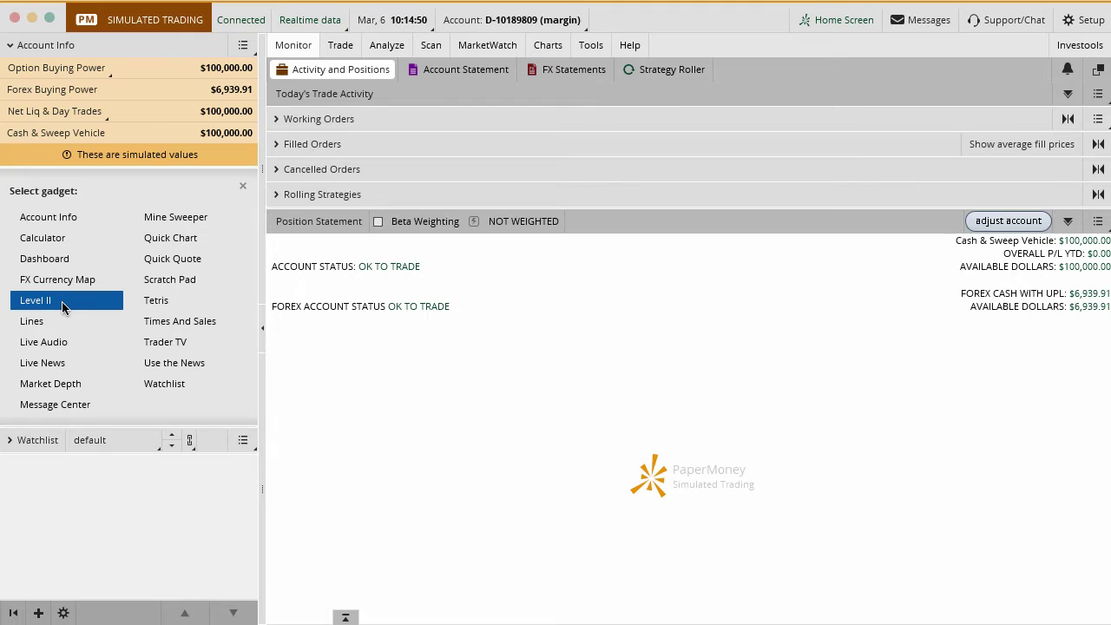
- Restore Live News in the middle slot and filter its headlines to SPY
click(54, 364)
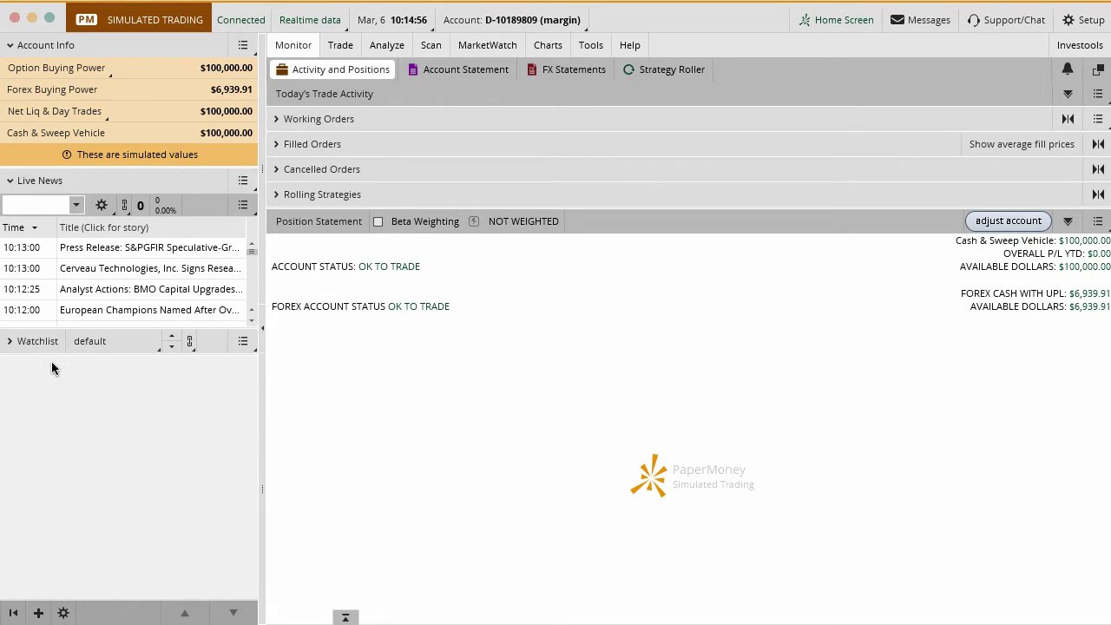
click(54, 204)
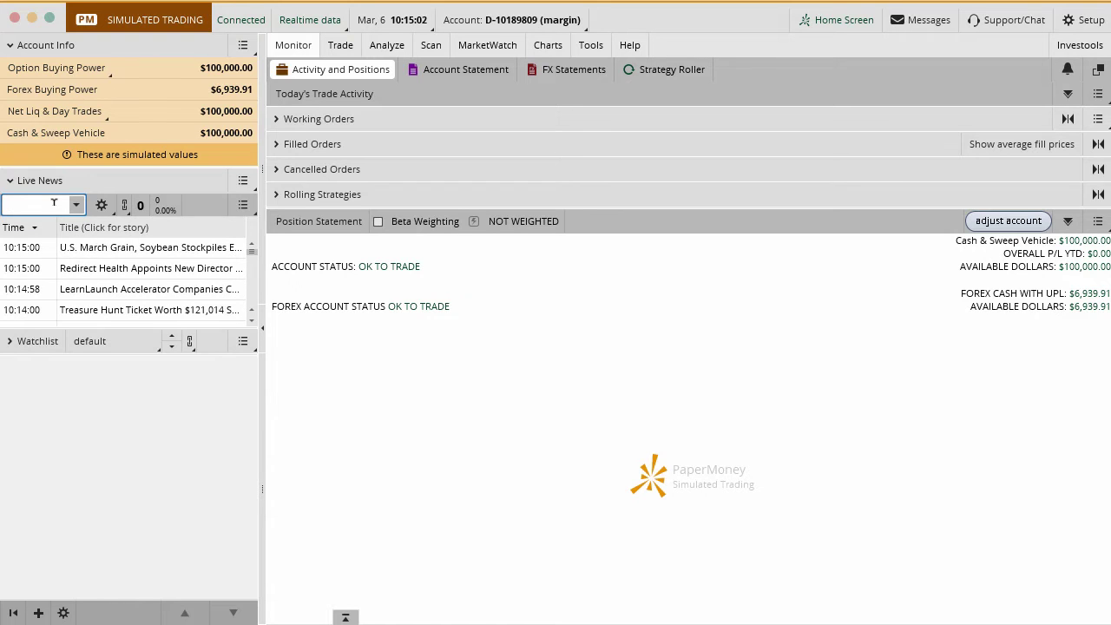
text(SPY)
key(Return)
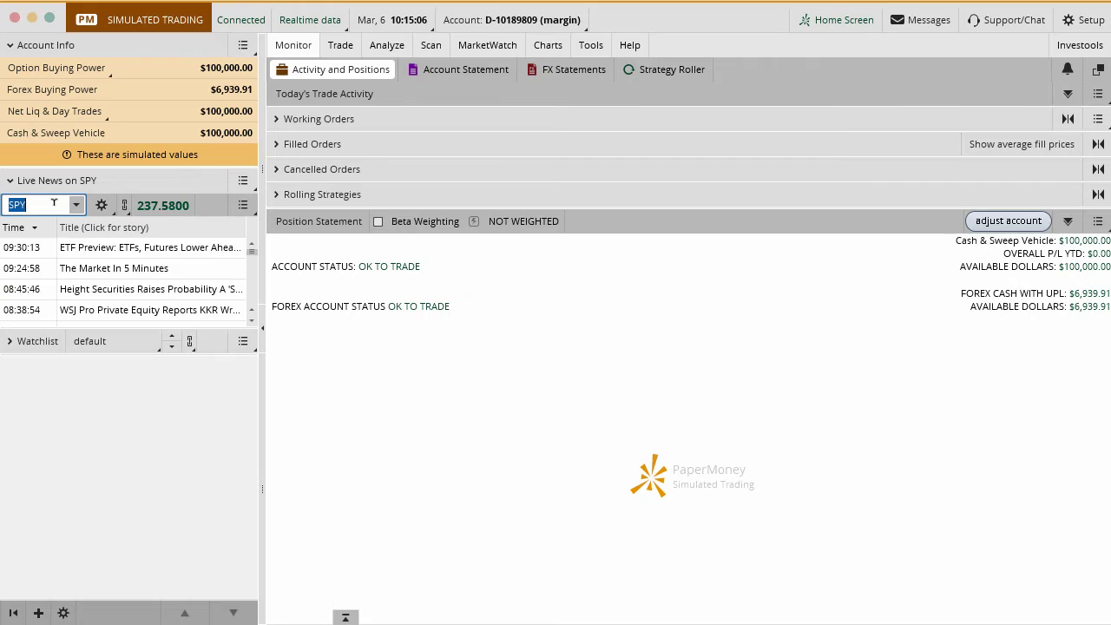
scroll(98, 282, down, 2)
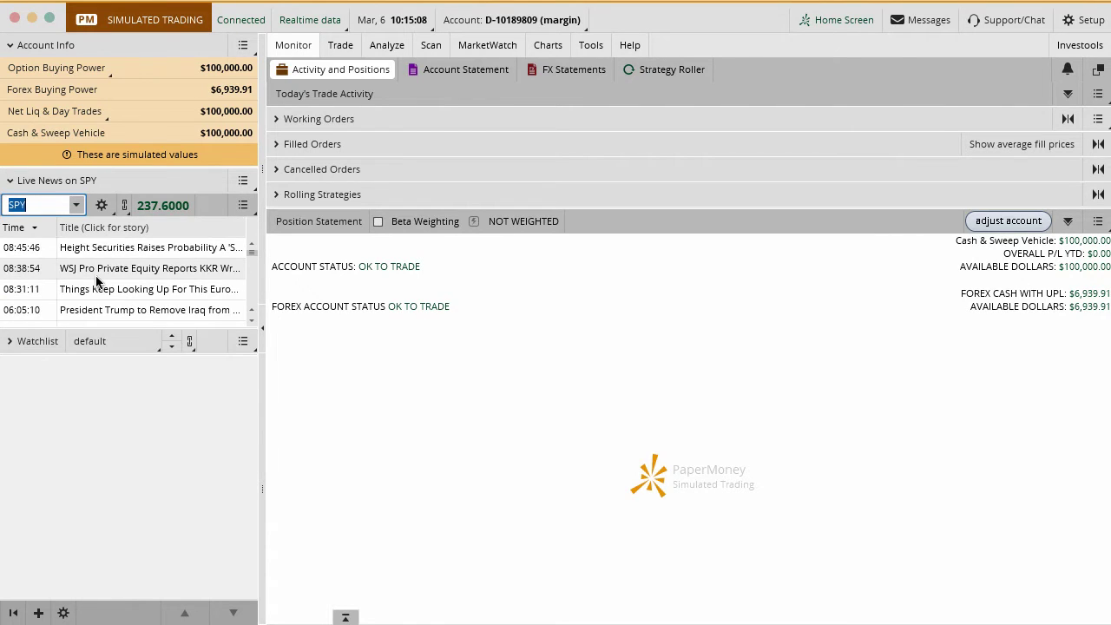
scroll(99, 282, up, 2)
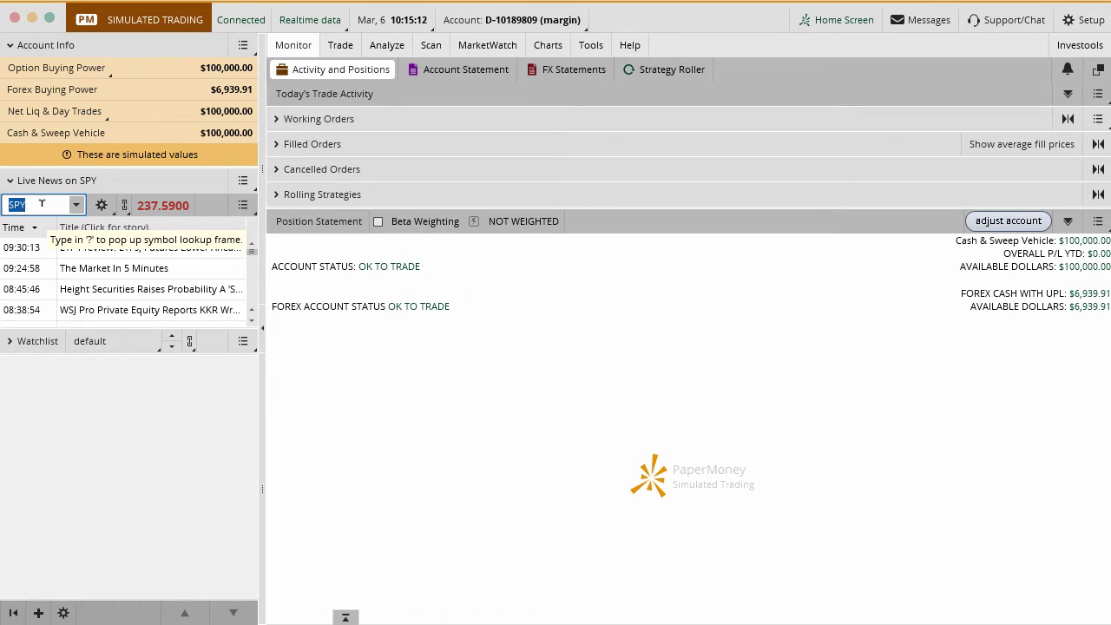
- Filter the news to QCOM, enlarge its list, and bring up the Select gadget list
text(QCOM)
key(Return)
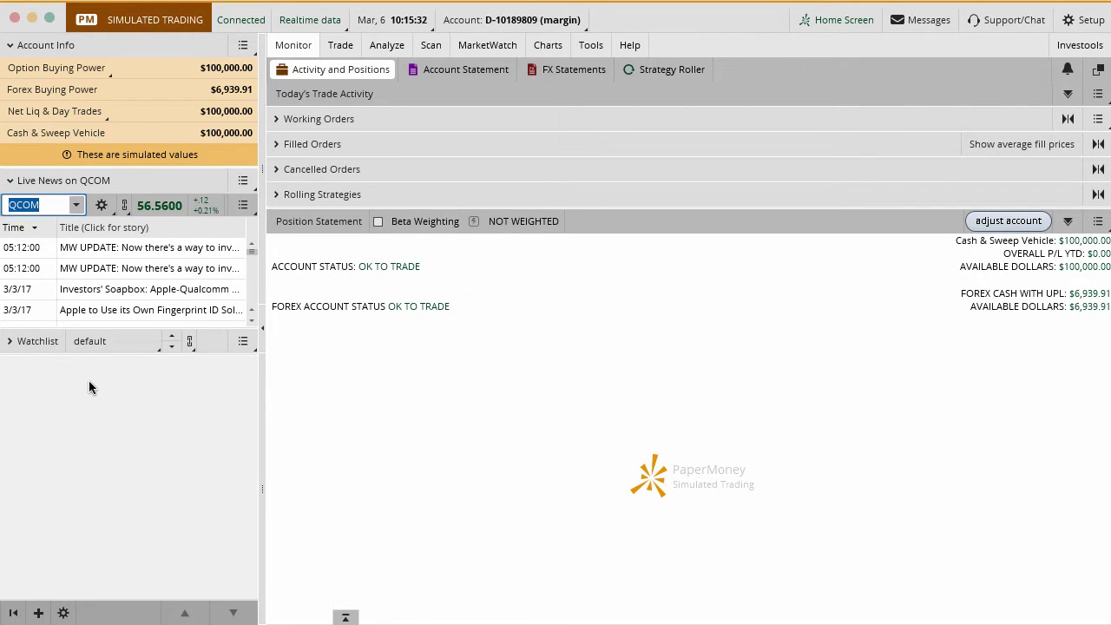
drag(250, 326, 252, 427)
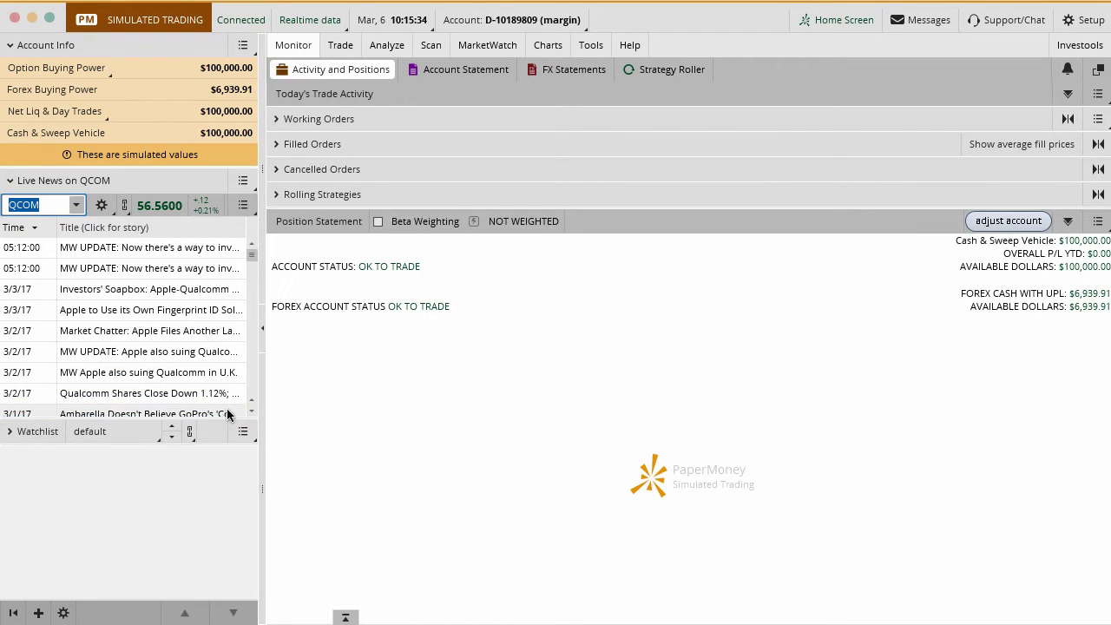
scroll(183, 297, down, 2)
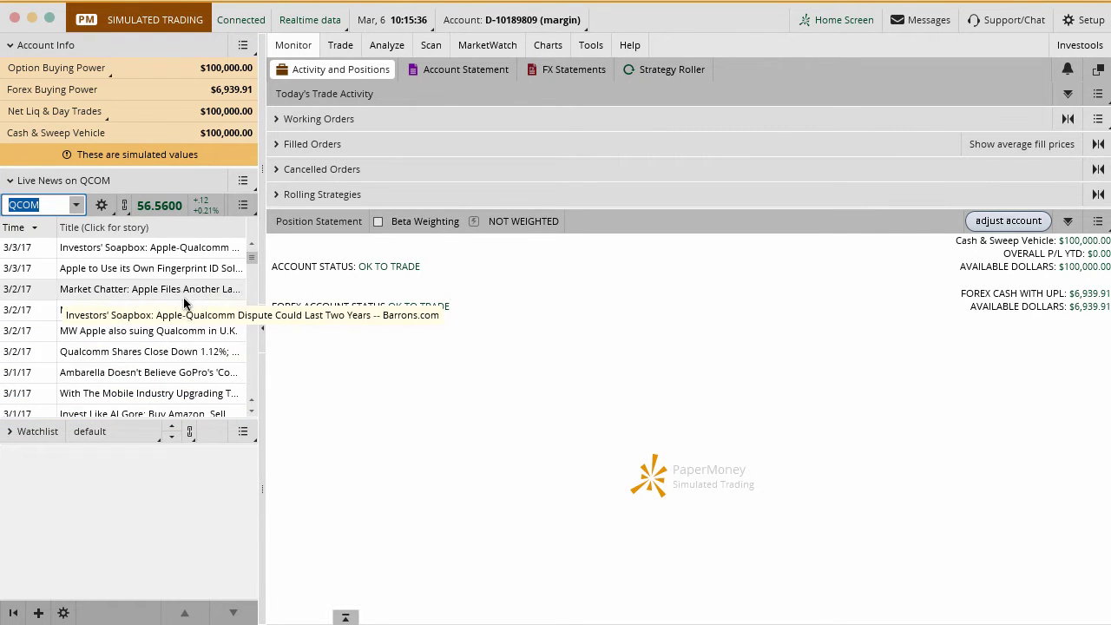
scroll(173, 399, up, 2)
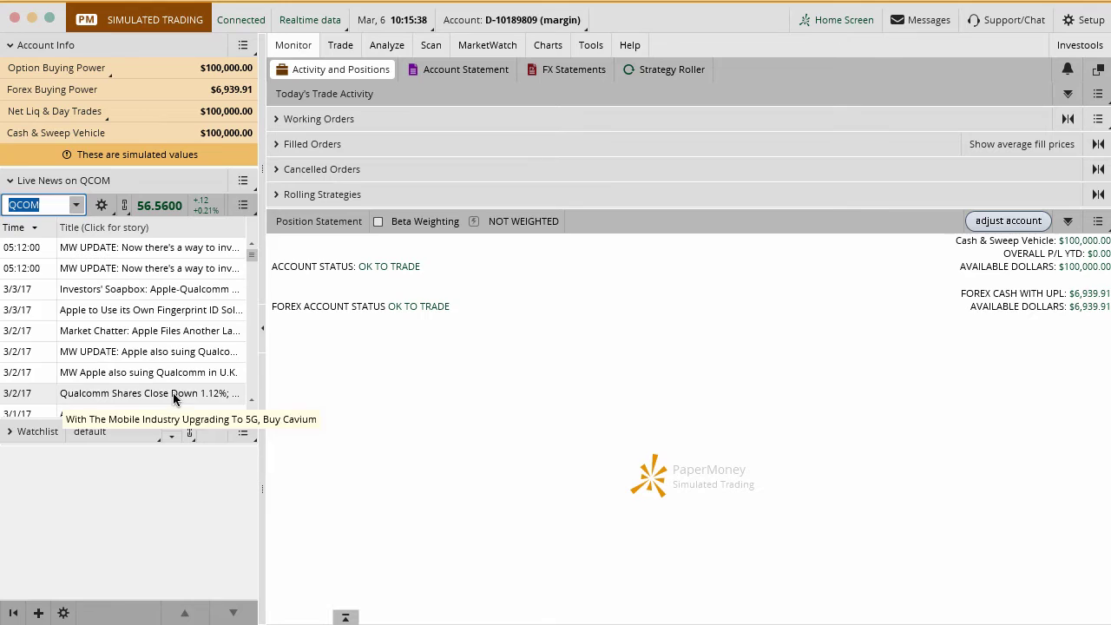
click(242, 180)
click(232, 231)
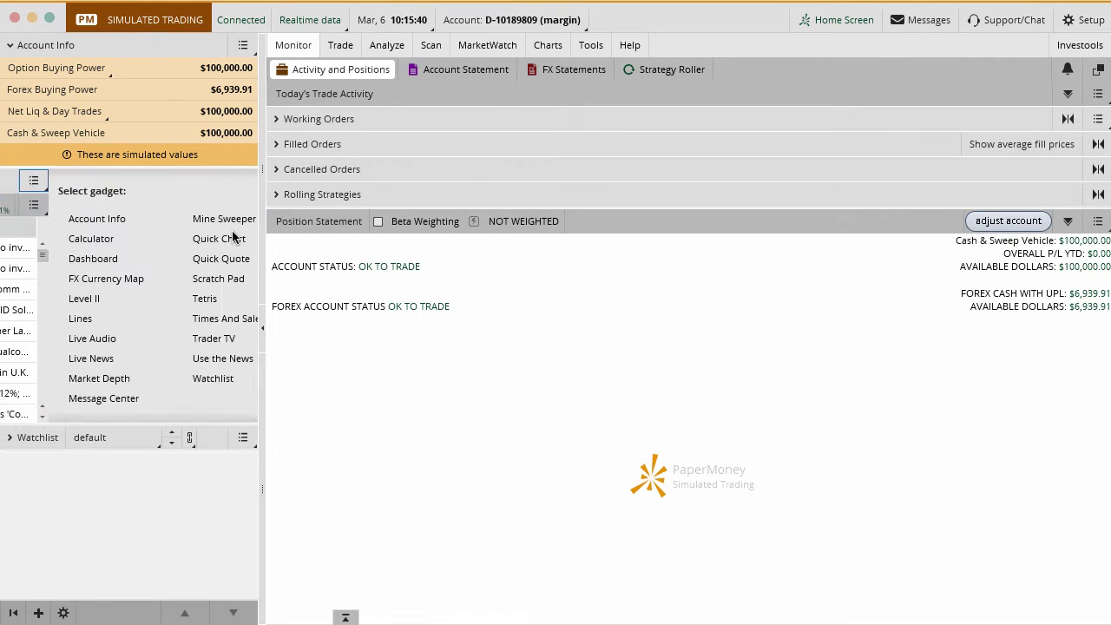
- Switch the slot to Market Depth and load SPY
click(83, 384)
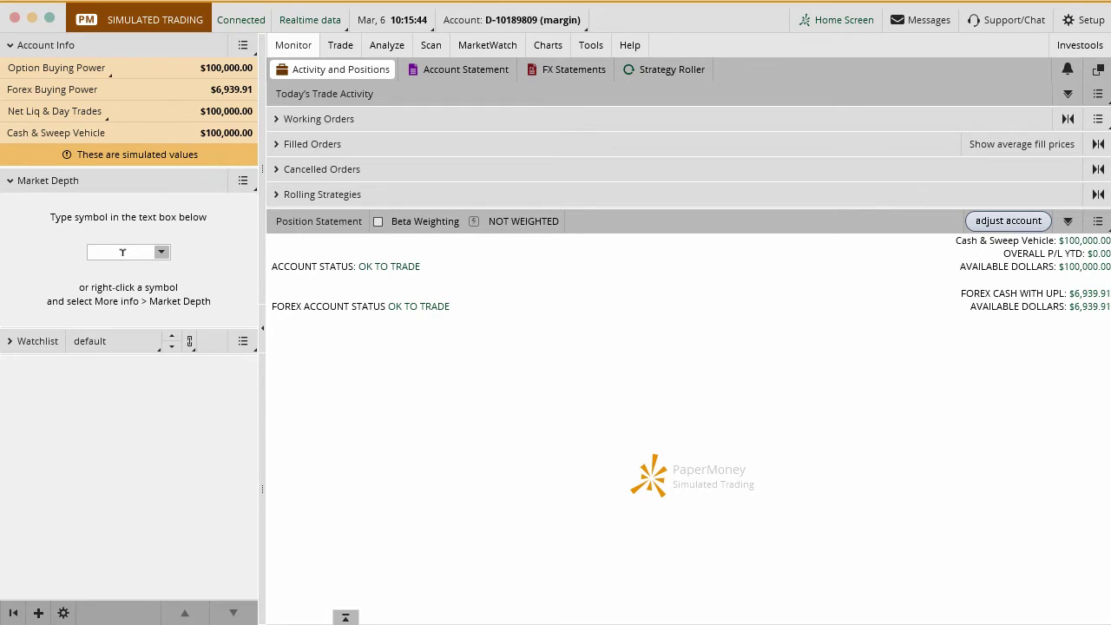
click(122, 252)
text(SPY)
key(Return)
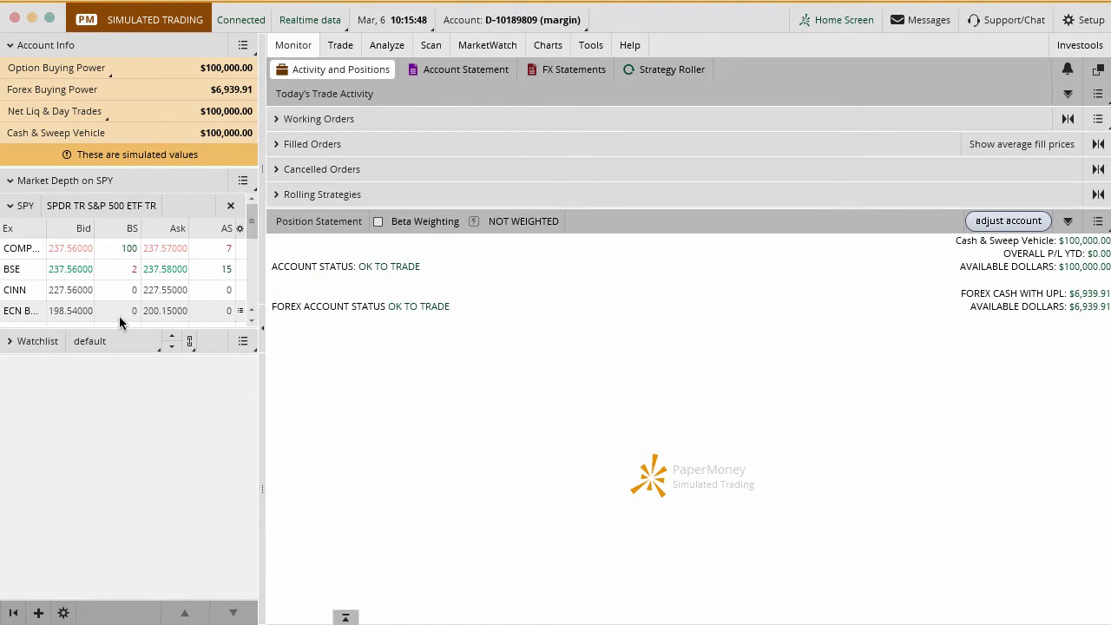
- Replace Market Depth with a Scratch Pad and write 'Opening = XYZ shares or options'
click(241, 182)
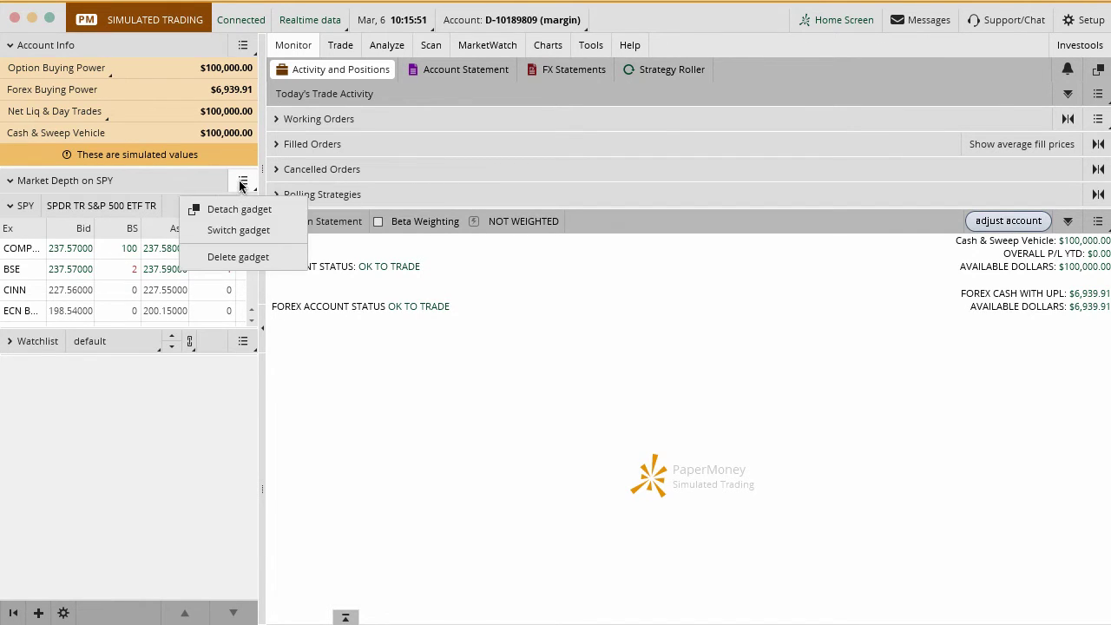
click(234, 230)
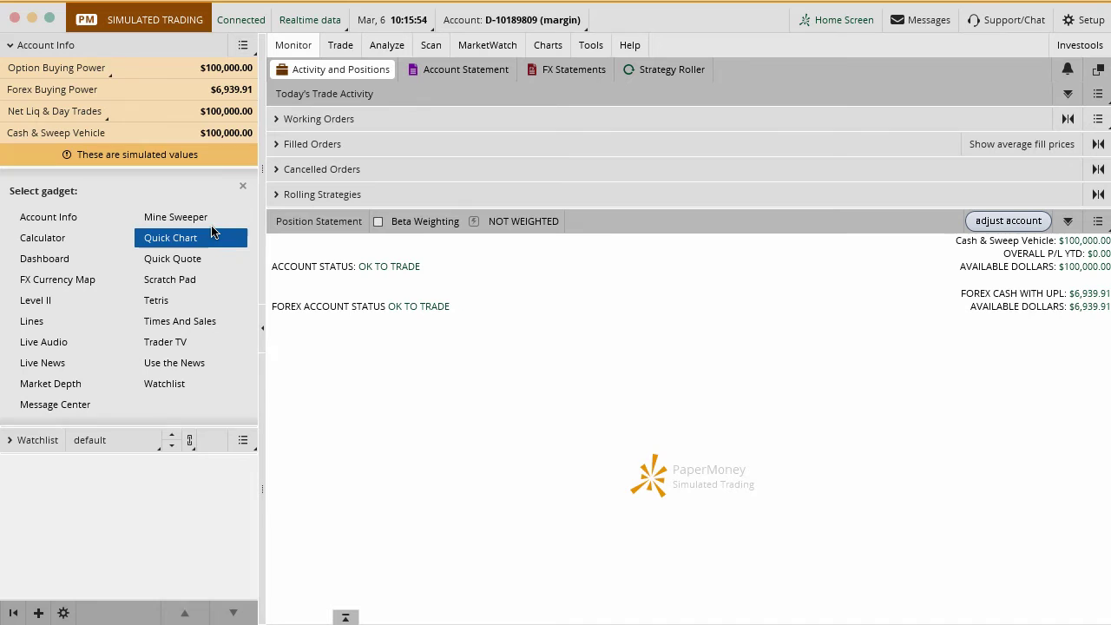
click(203, 278)
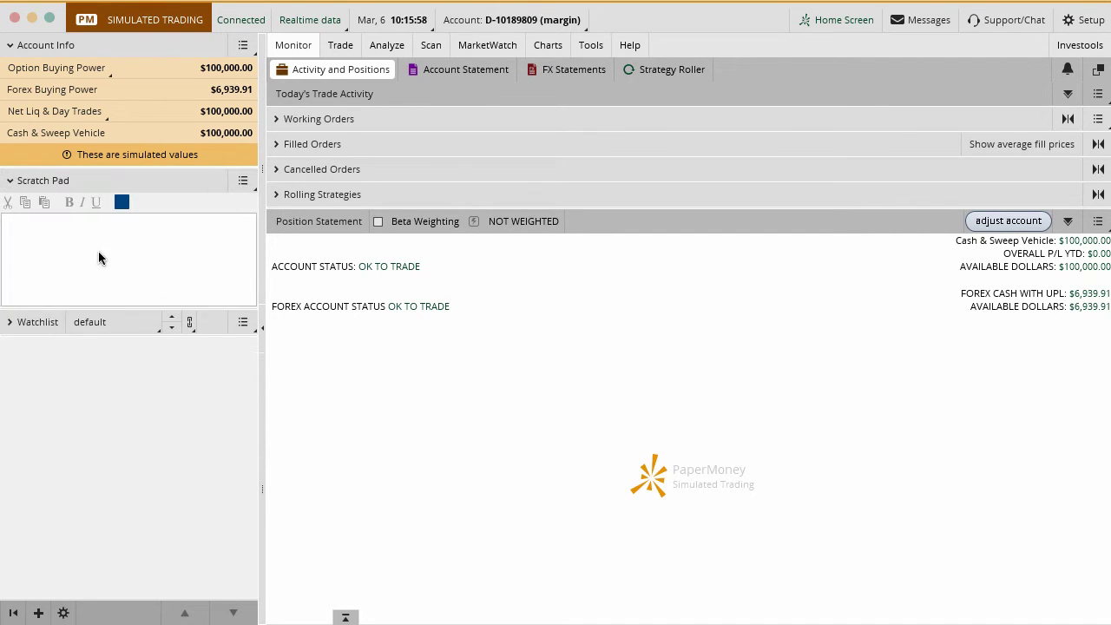
click(87, 236)
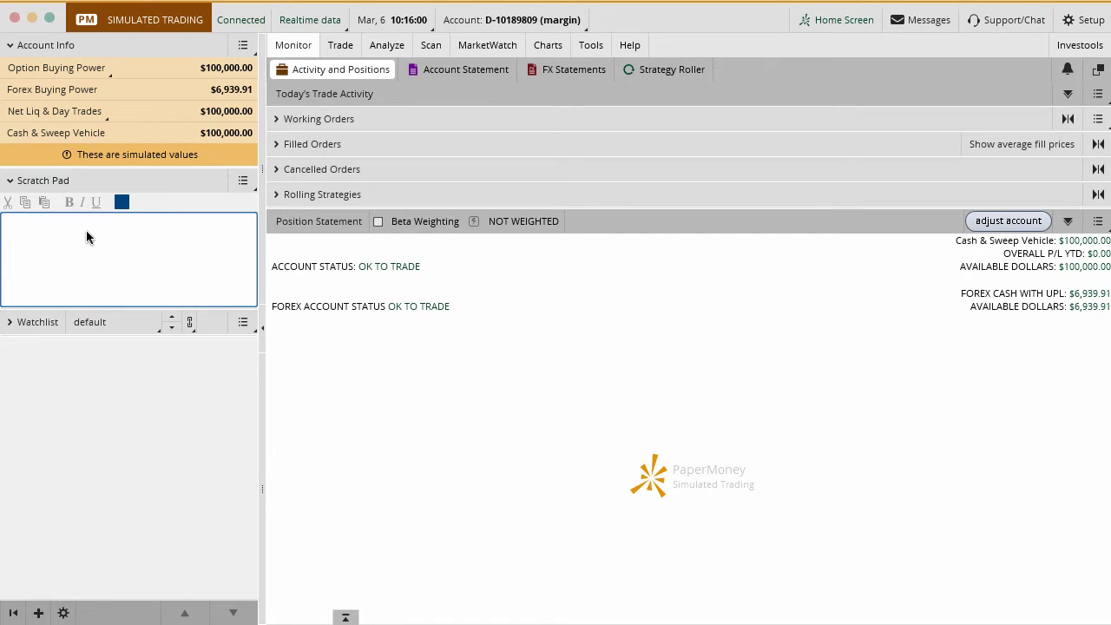
text(Open)
text(ing =)
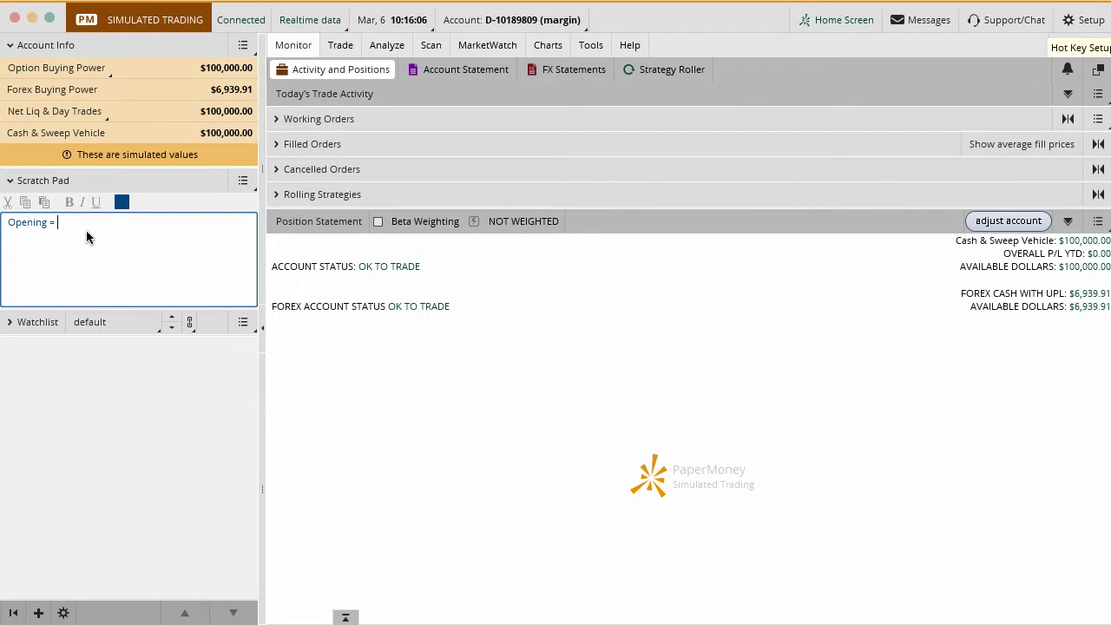
text( XYZ shares or options)
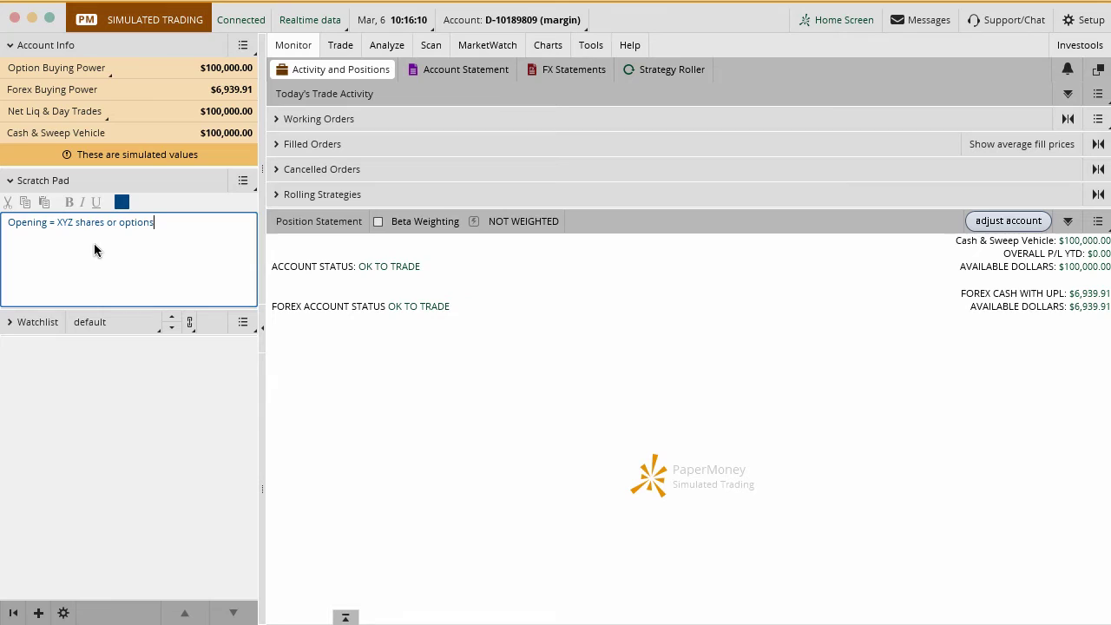
- Replace the Scratch Pad with a Watchlist panel
click(242, 182)
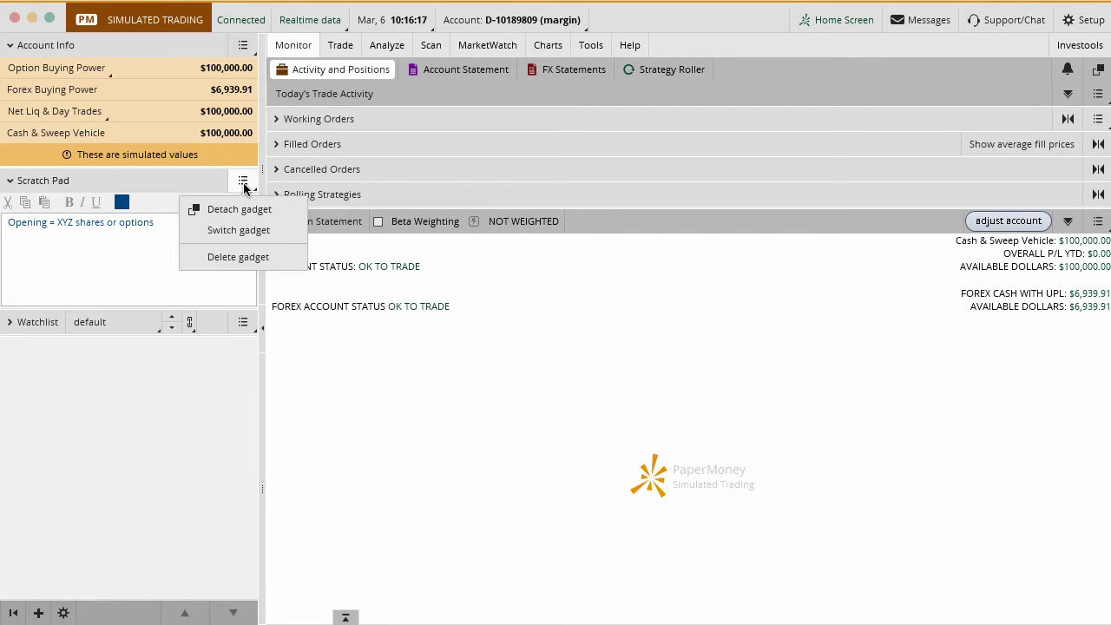
click(238, 230)
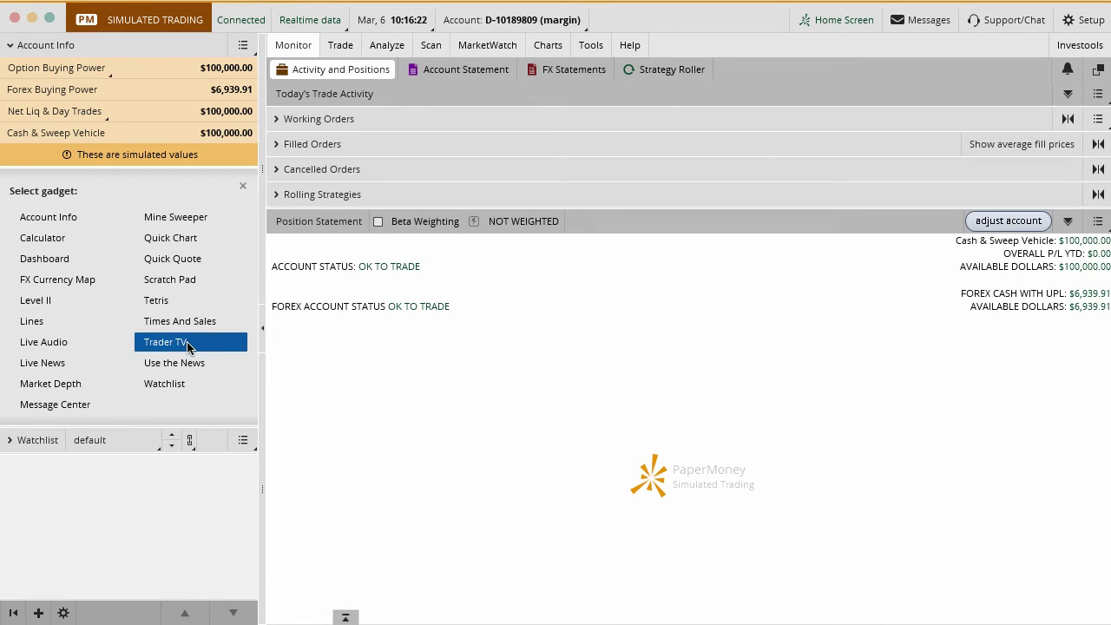
click(170, 385)
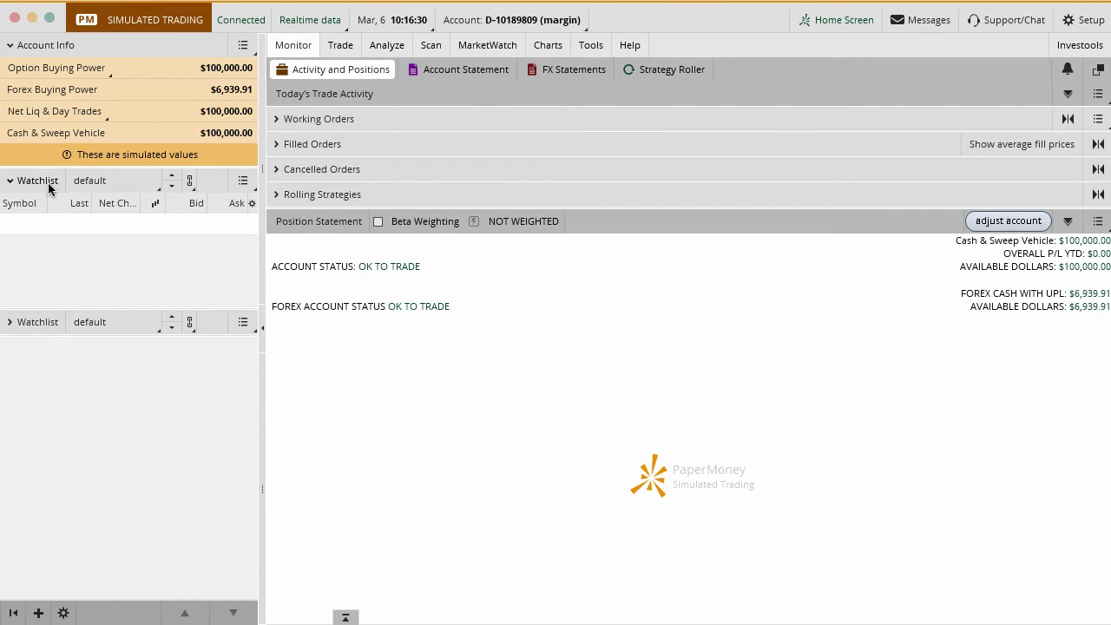
- Turn the lower watchlist into Live News and resize both panels to give the watchlist more room
click(243, 322)
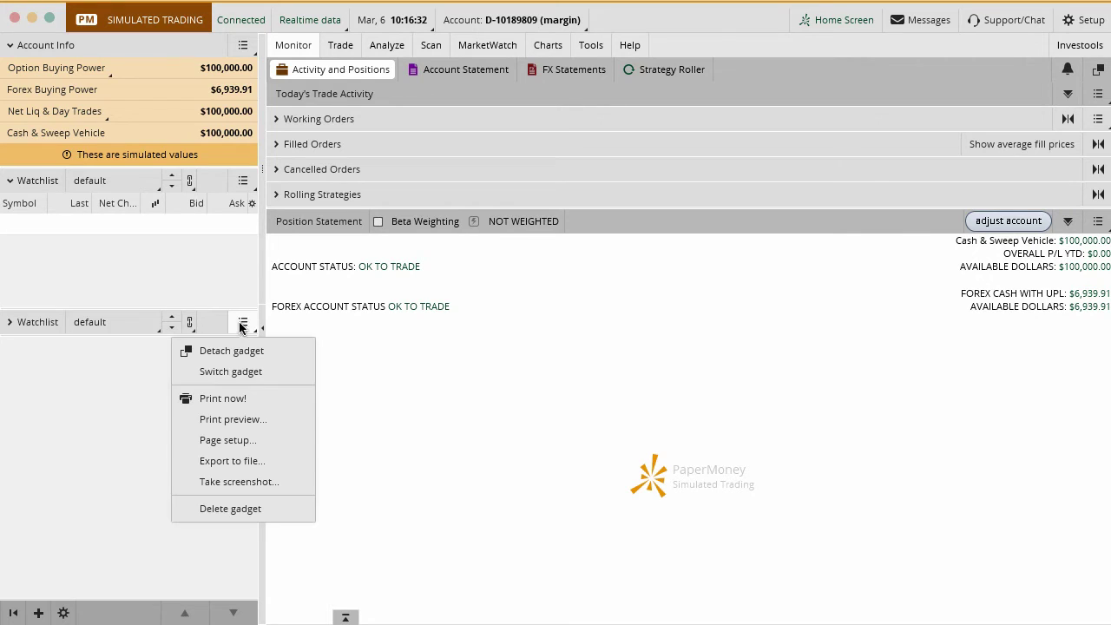
click(228, 371)
click(78, 503)
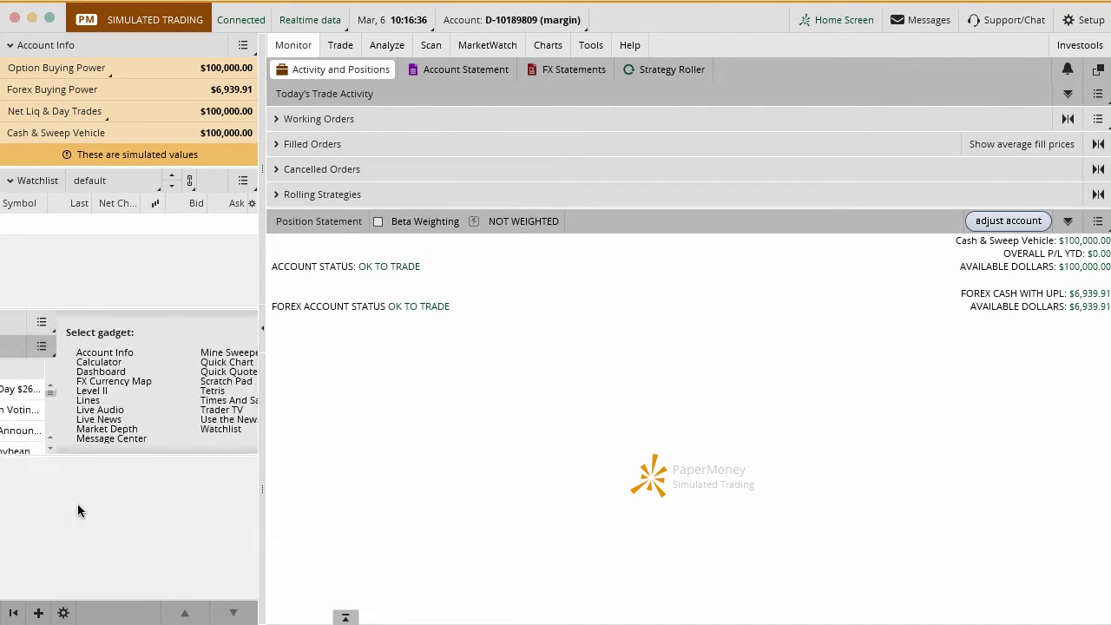
drag(142, 475, 141, 607)
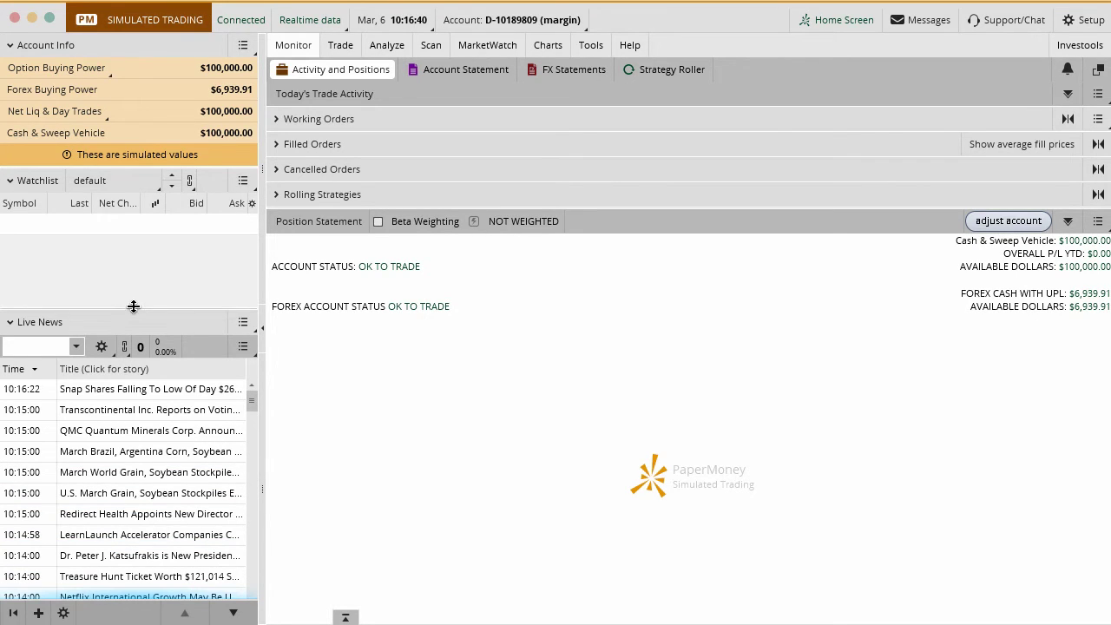
drag(131, 309, 135, 412)
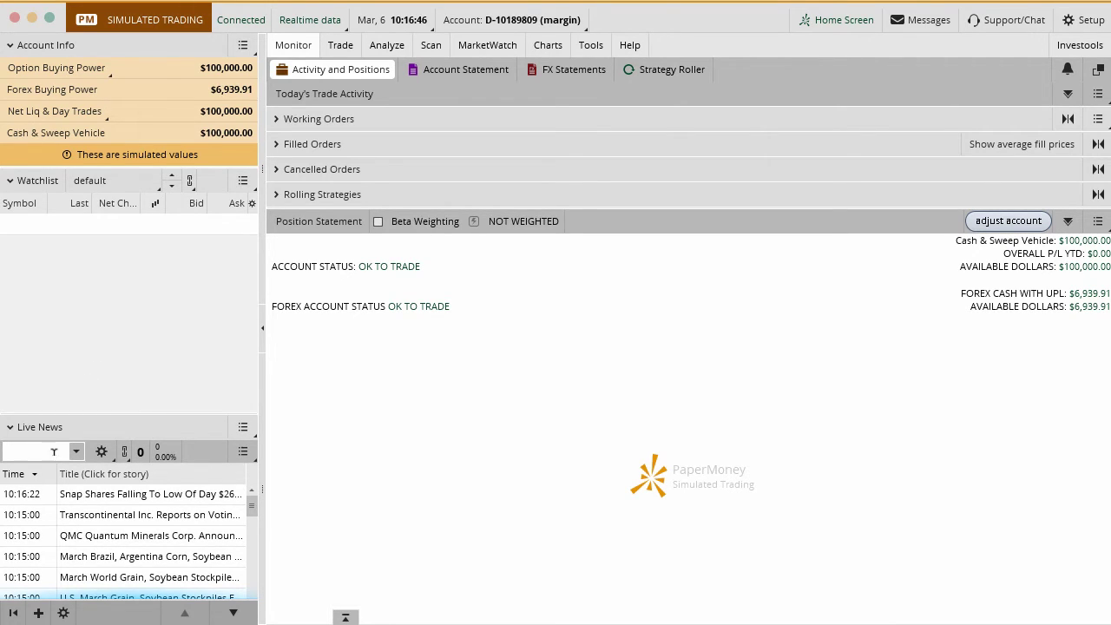
- Open the 'default' watchlist selector and browse the Personal, Public (A - N) and Public (N - W) lists
click(52, 451)
click(119, 183)
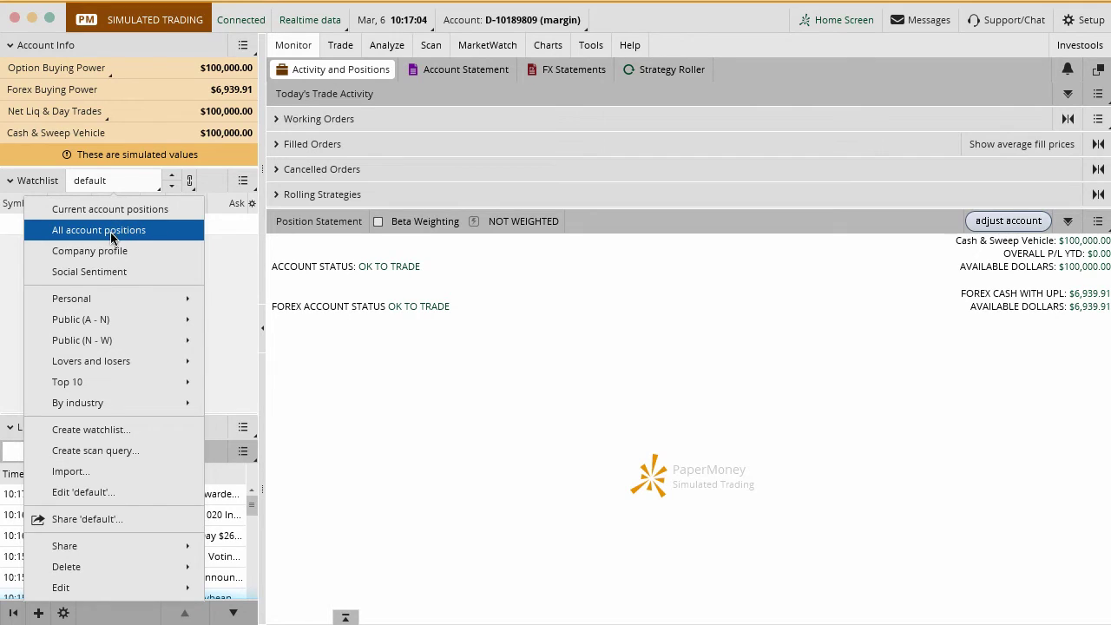
mouse_move(112, 302)
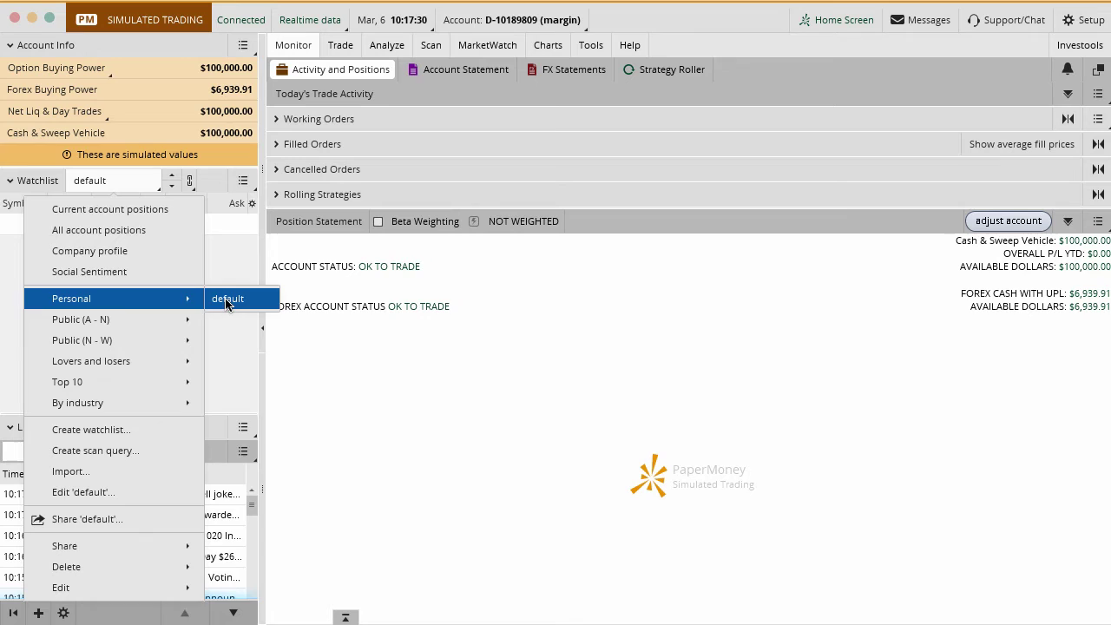
mouse_move(148, 319)
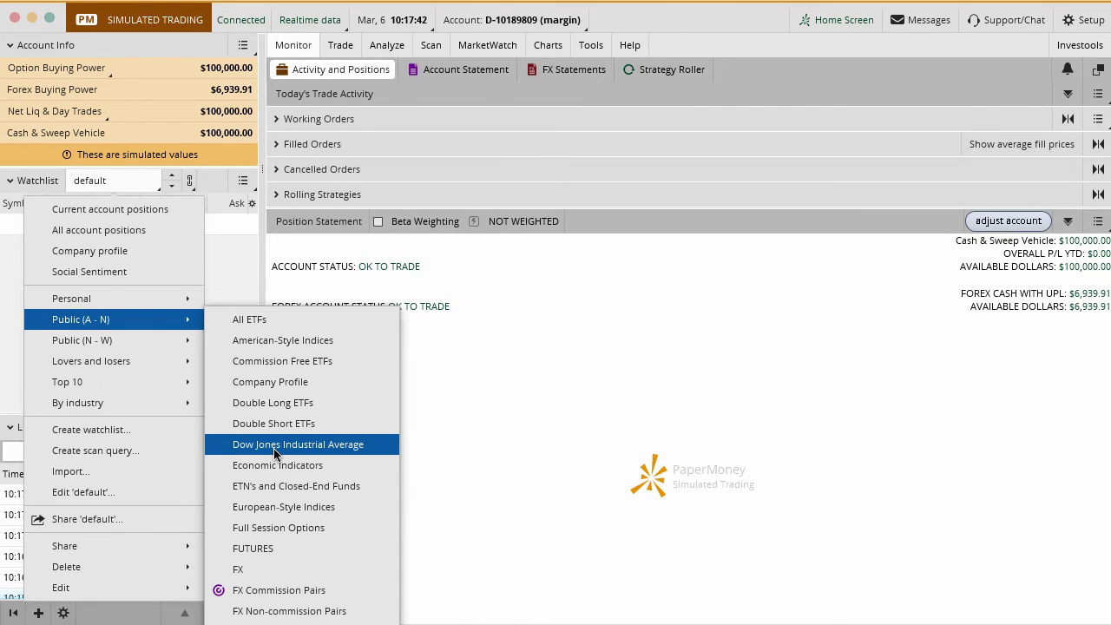
mouse_move(158, 340)
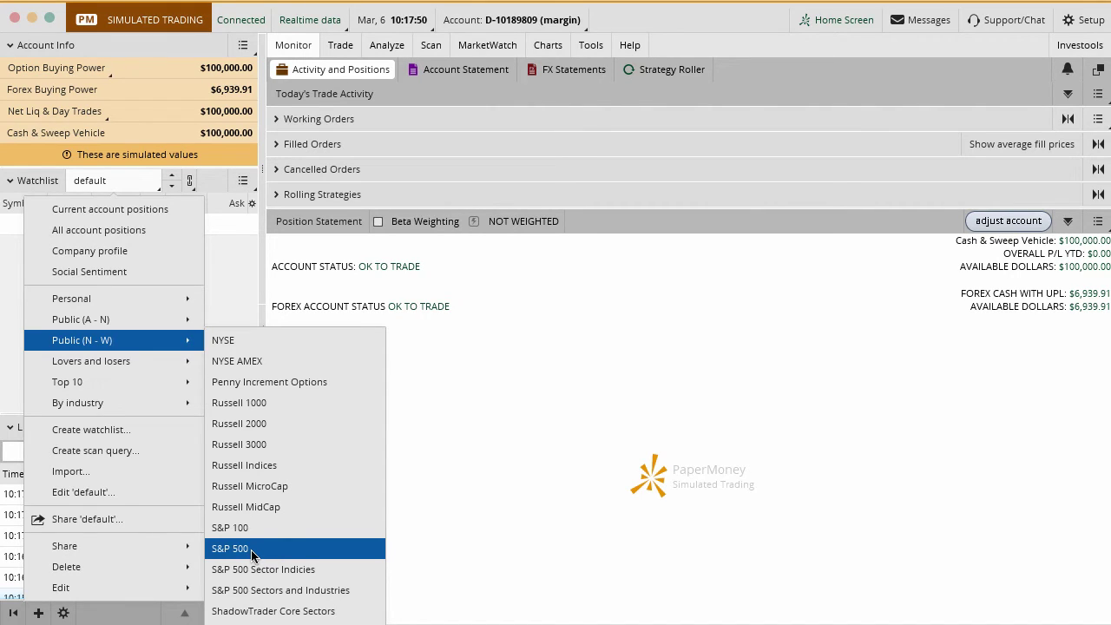
- Navigate the watchlist selector through Public (A - N) to Commission Free ETFs
mouse_move(166, 363)
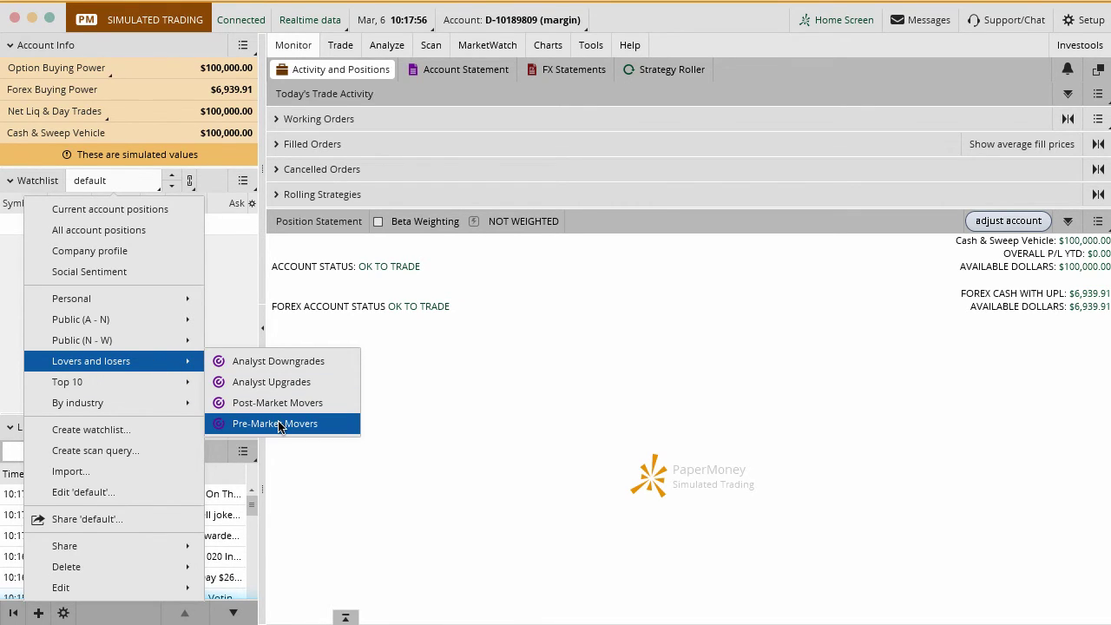
mouse_move(155, 384)
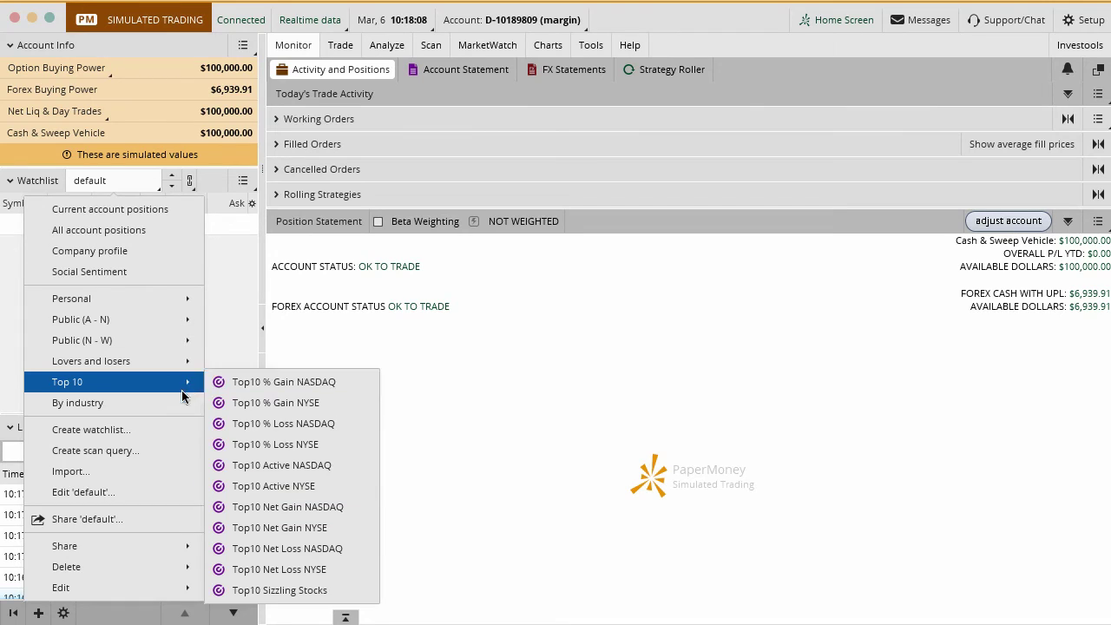
mouse_move(182, 401)
mouse_move(238, 404)
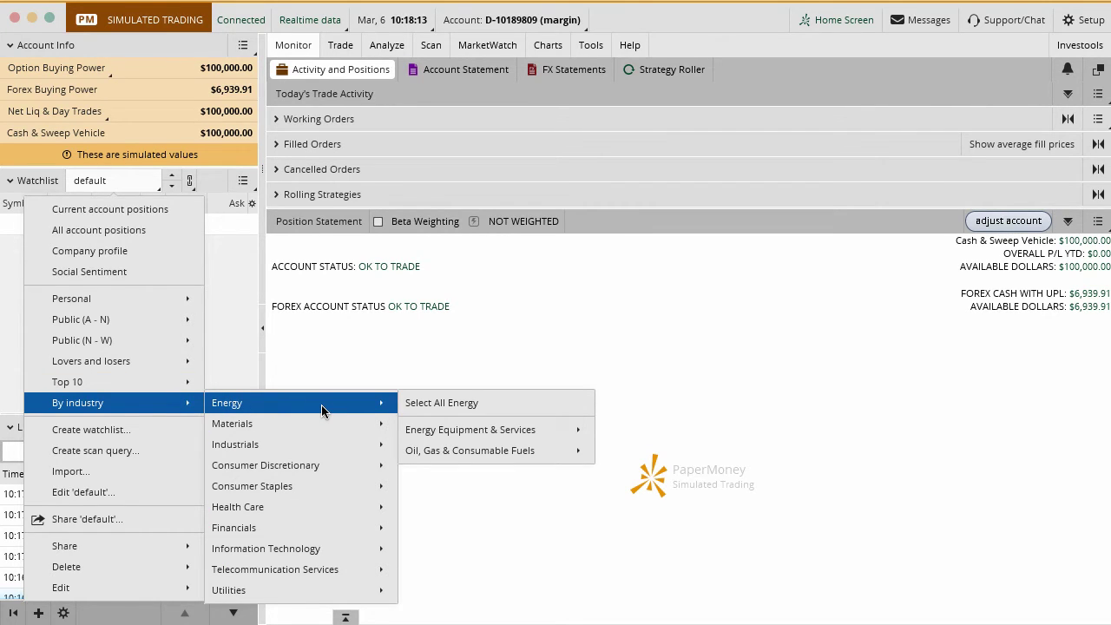
mouse_move(454, 450)
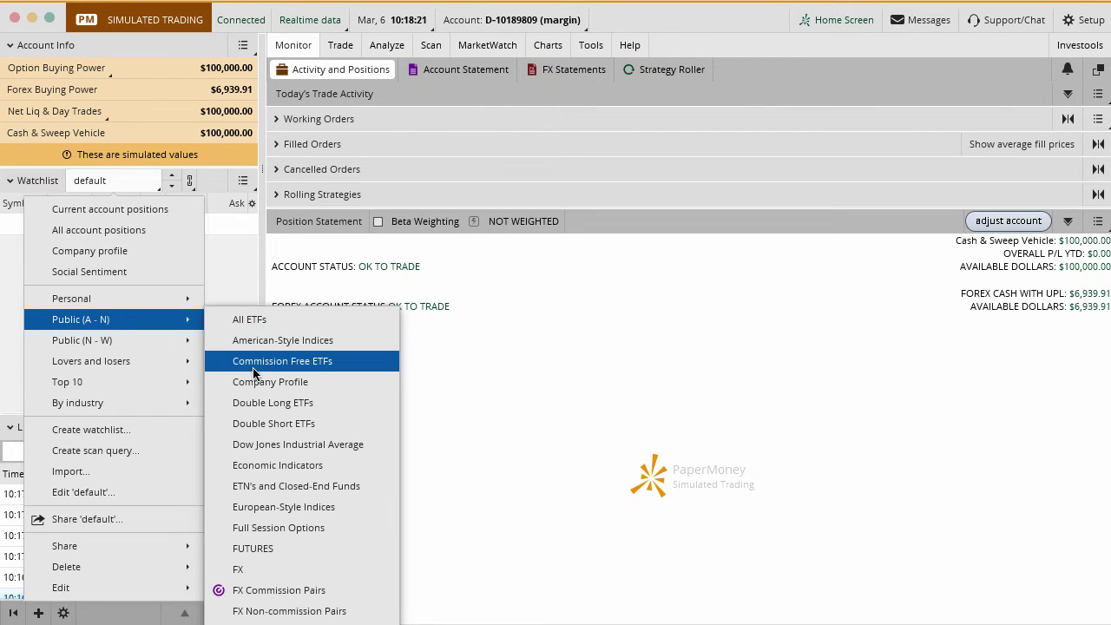
- Load the Commission Free ETFs watchlist, scan its symbols, and open the Last column header menu
click(283, 364)
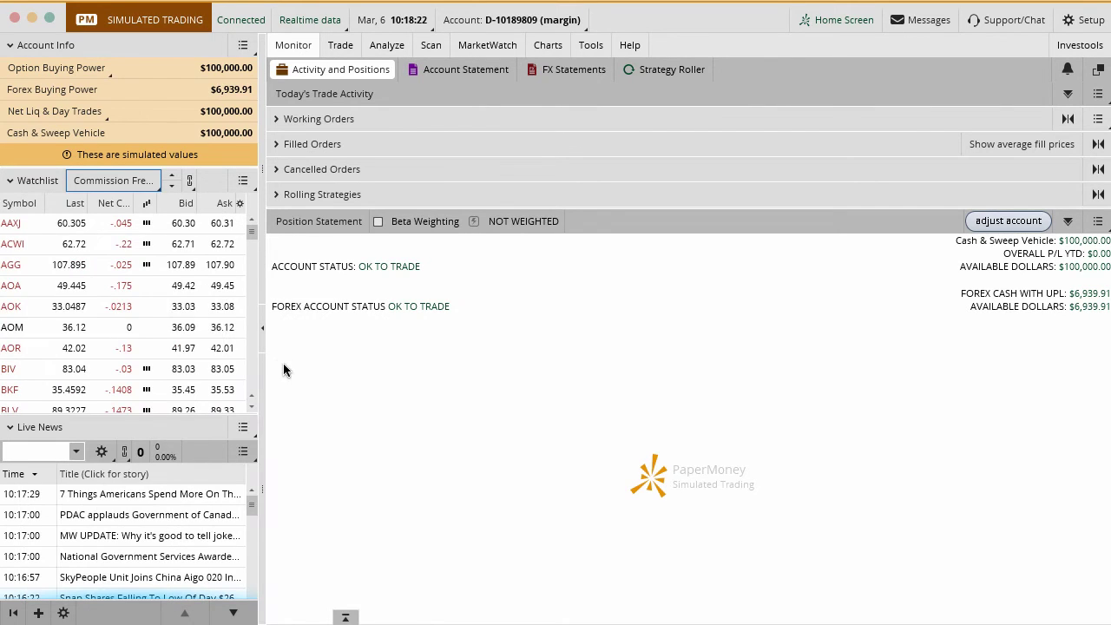
scroll(66, 265, down, 10)
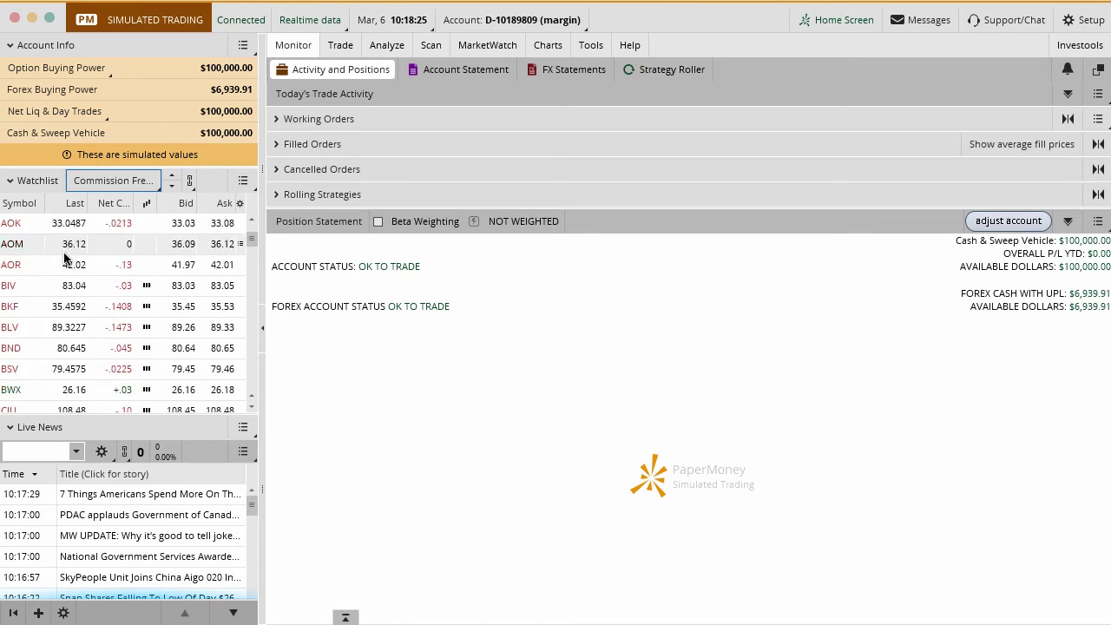
scroll(67, 265, up, 10)
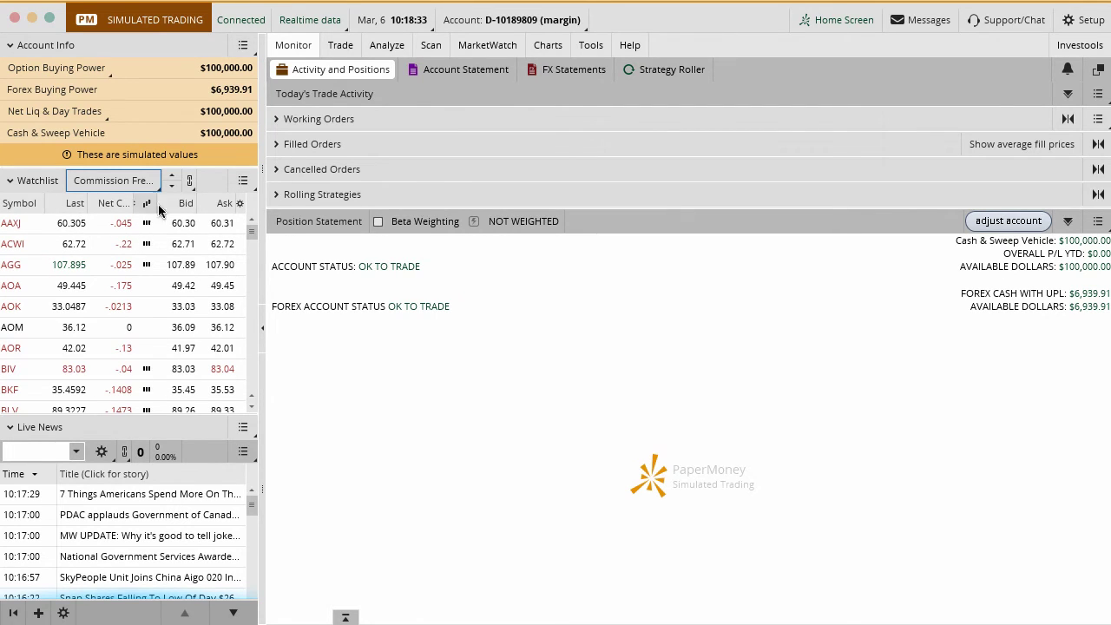
right_click(66, 208)
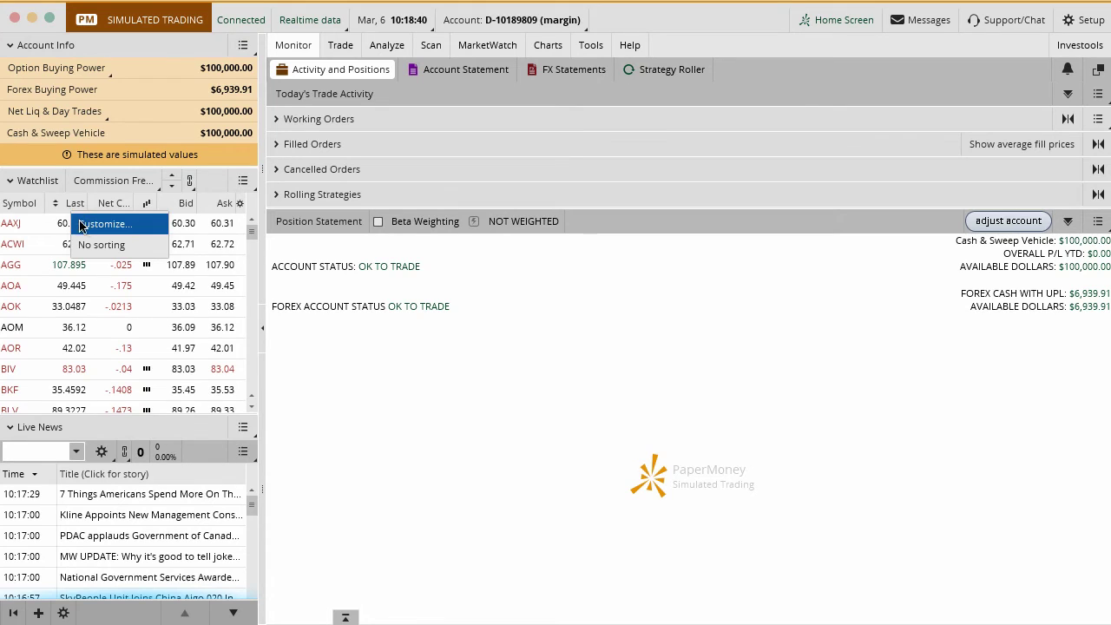
- Open the watchlist column customization window and review the available columns
click(84, 226)
drag(83, 222, 340, 126)
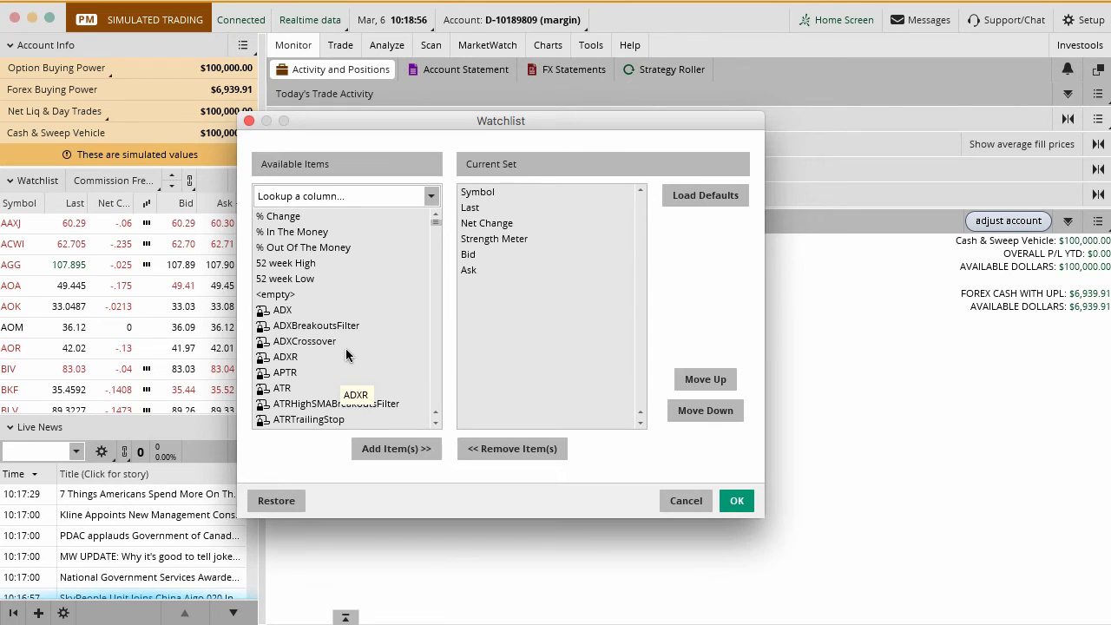
scroll(346, 349, down, 6)
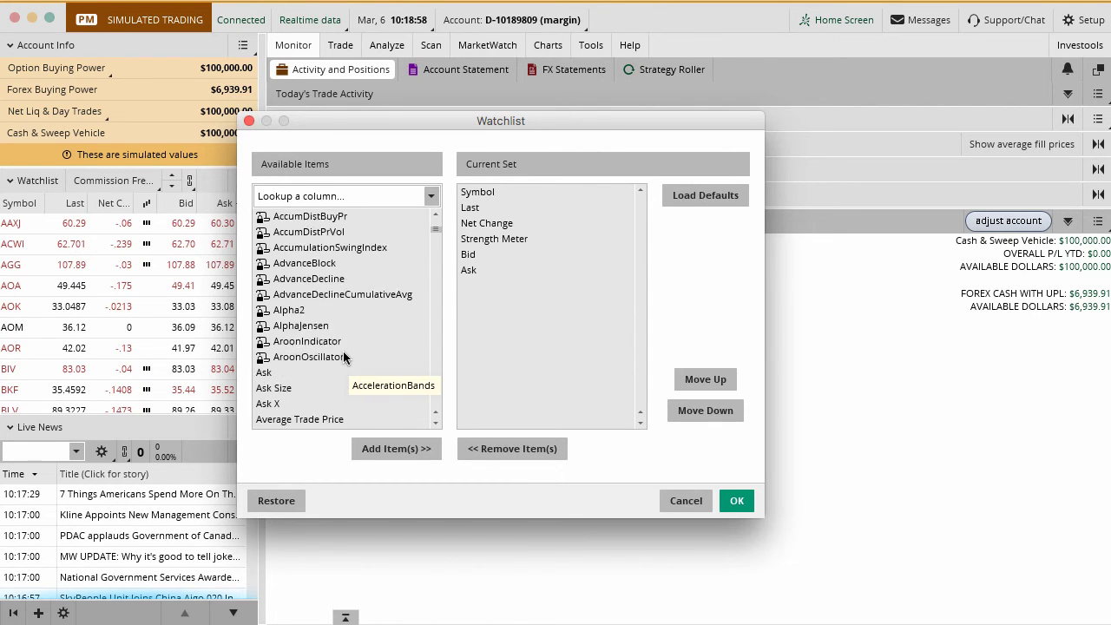
scroll(344, 355, down, 10)
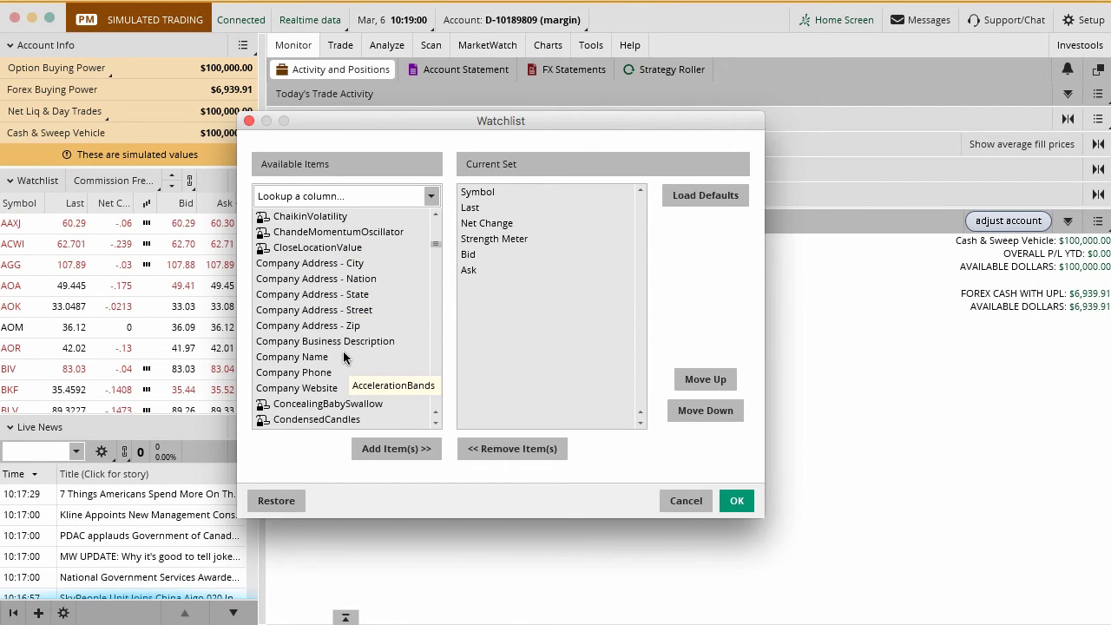
scroll(344, 356, down, 12)
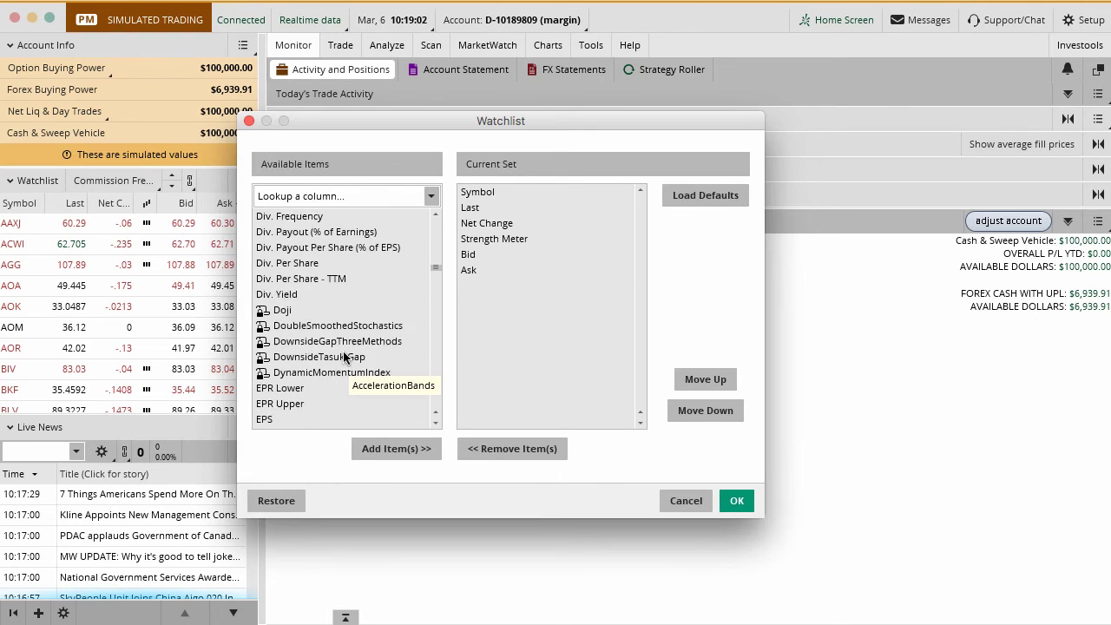
scroll(344, 356, down, 1)
scroll(343, 356, up, 20)
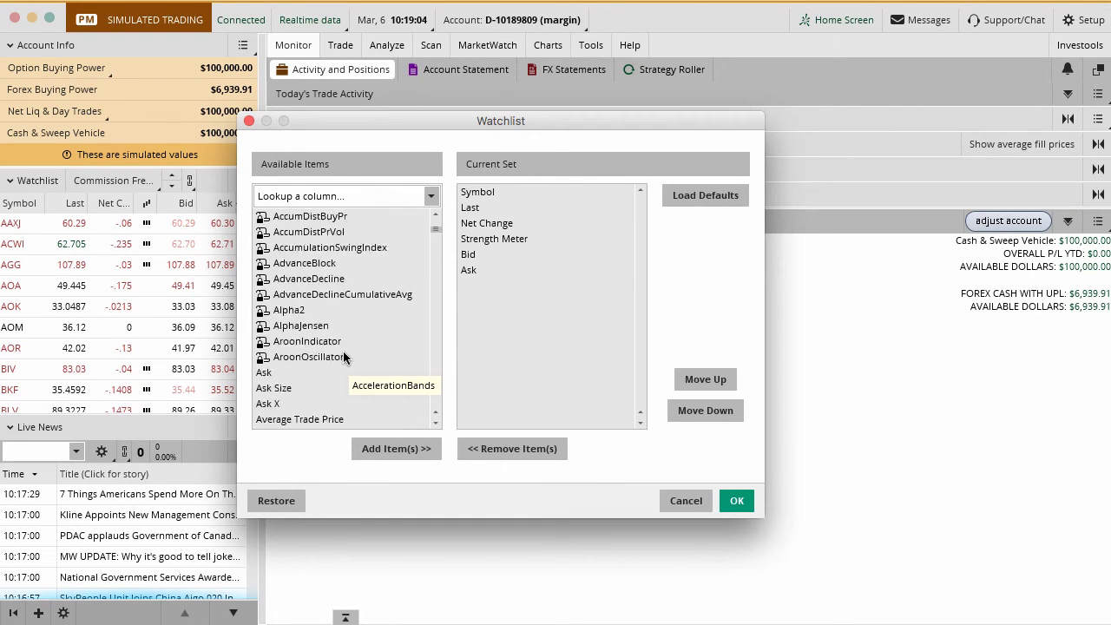
scroll(343, 355, up, 8)
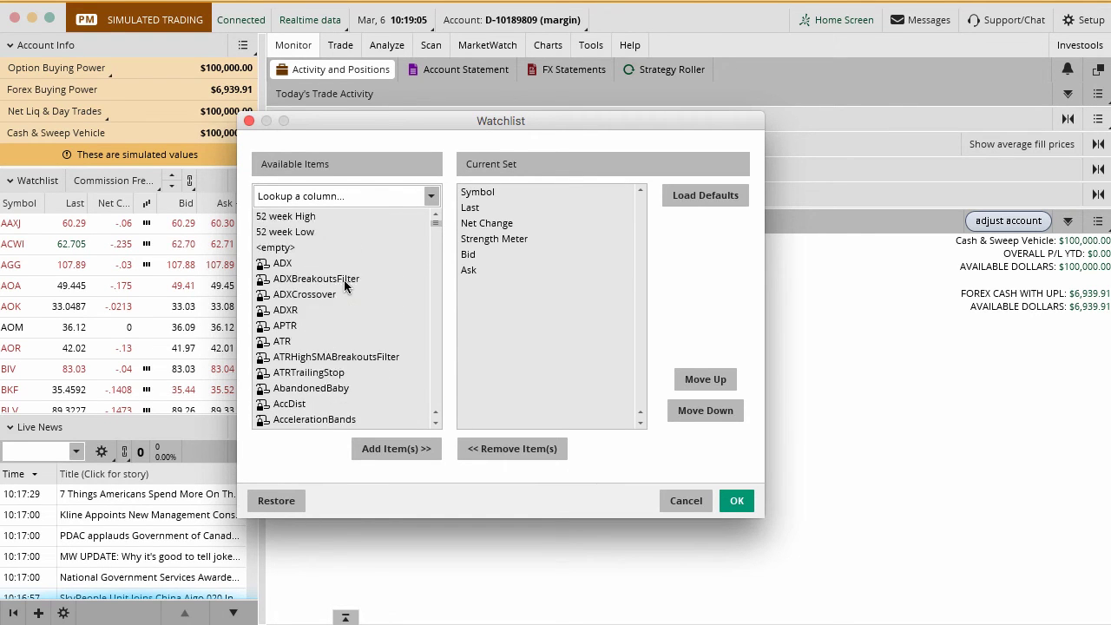
- Remove Net Change, Strength Meter, Bid and Ask from the current columns
click(464, 208)
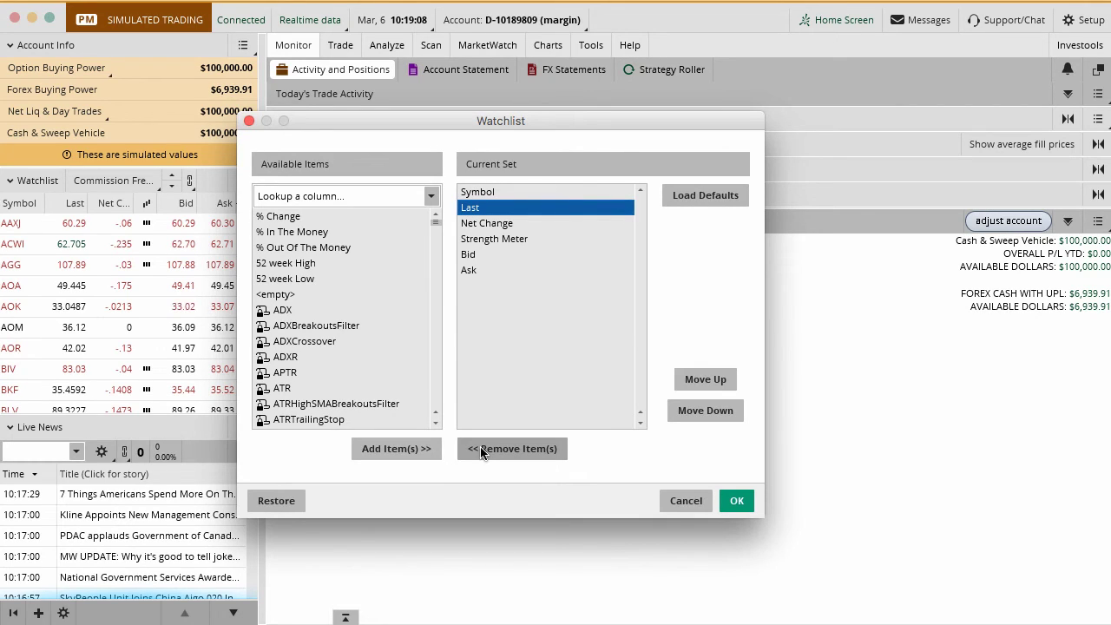
click(486, 223)
click(503, 448)
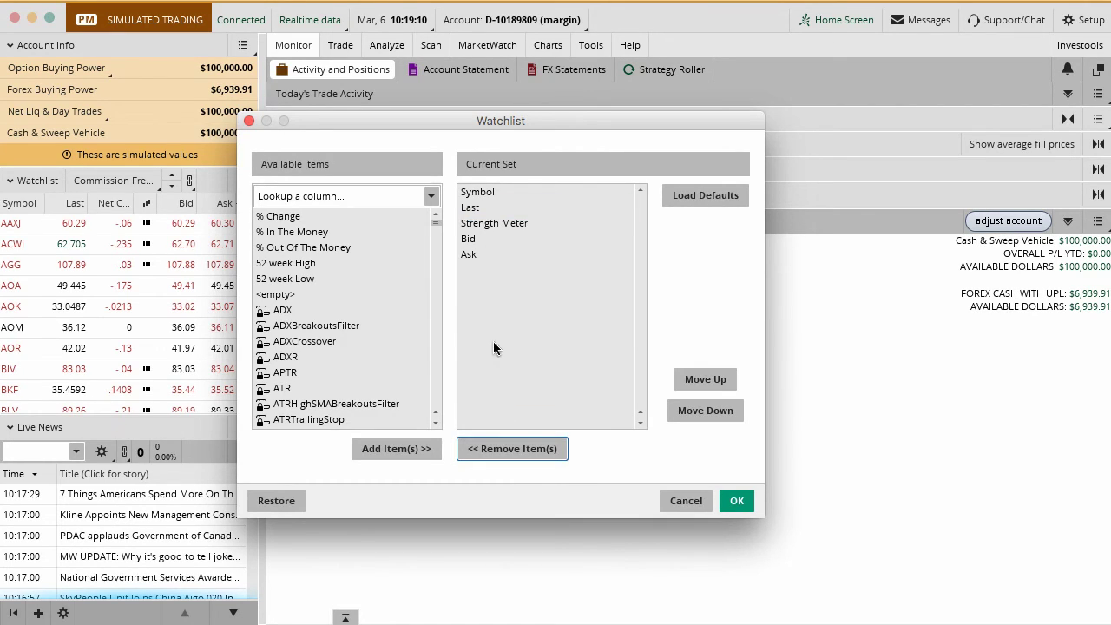
click(487, 225)
click(497, 449)
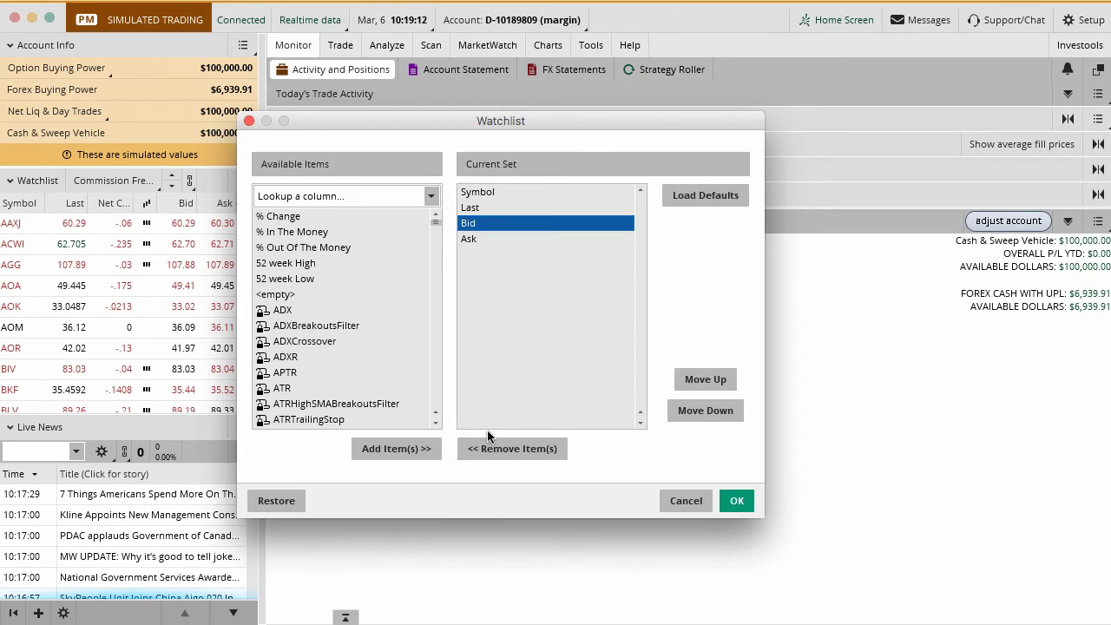
click(491, 447)
click(472, 223)
click(486, 447)
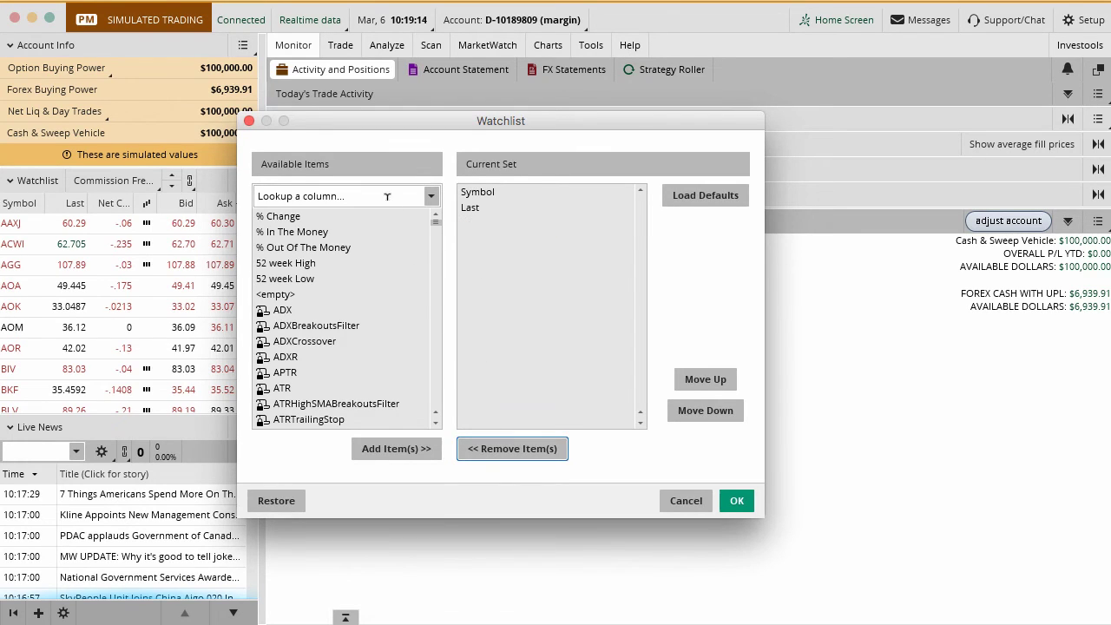
- Search '%' and add % Change to the watchlist columns
click(387, 196)
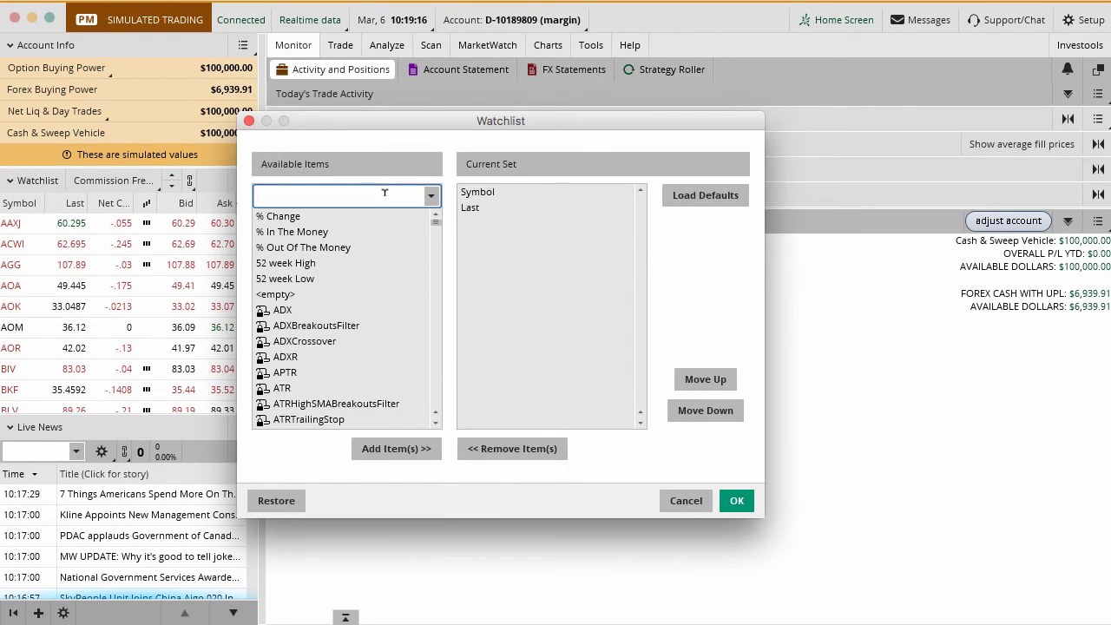
text(%)
click(330, 216)
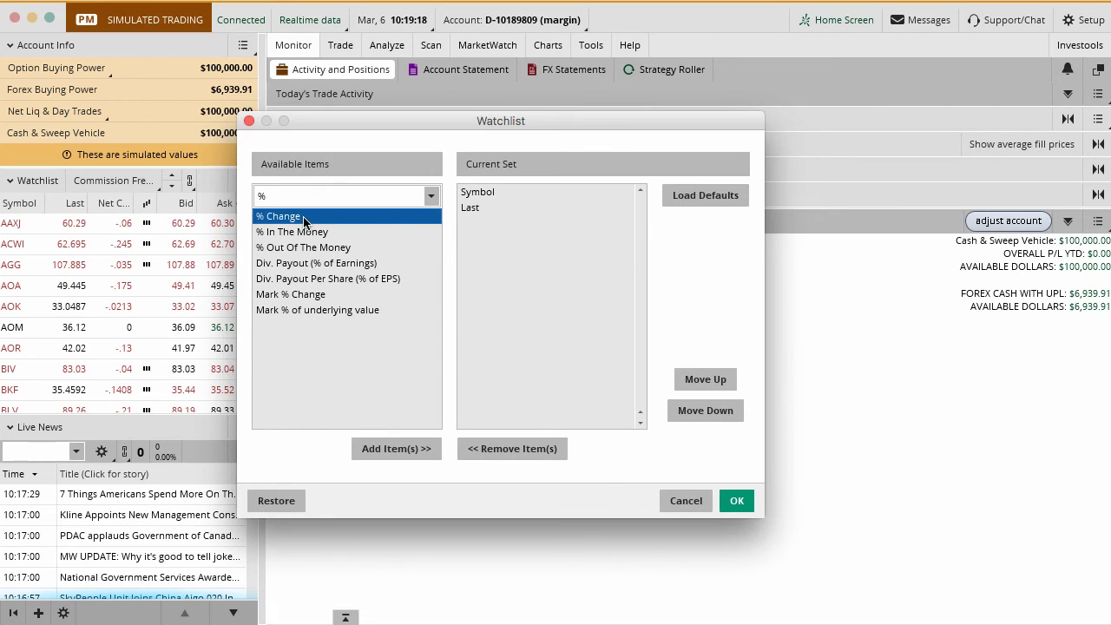
click(387, 445)
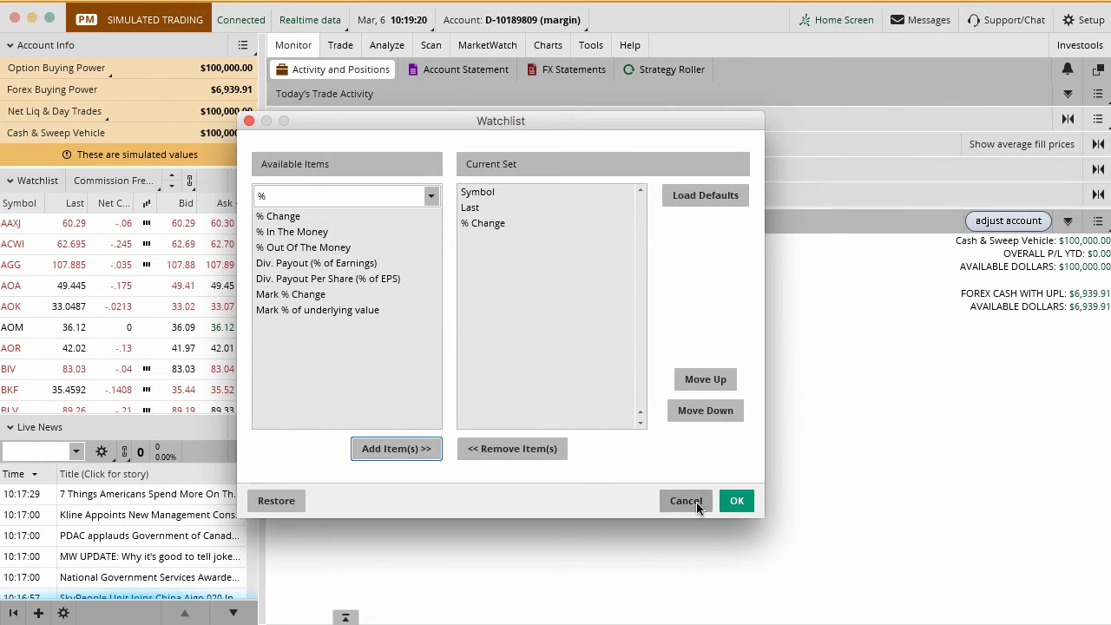
- Apply the new column set, narrow the Last column, and sort %Change descending so DBO leads
click(734, 503)
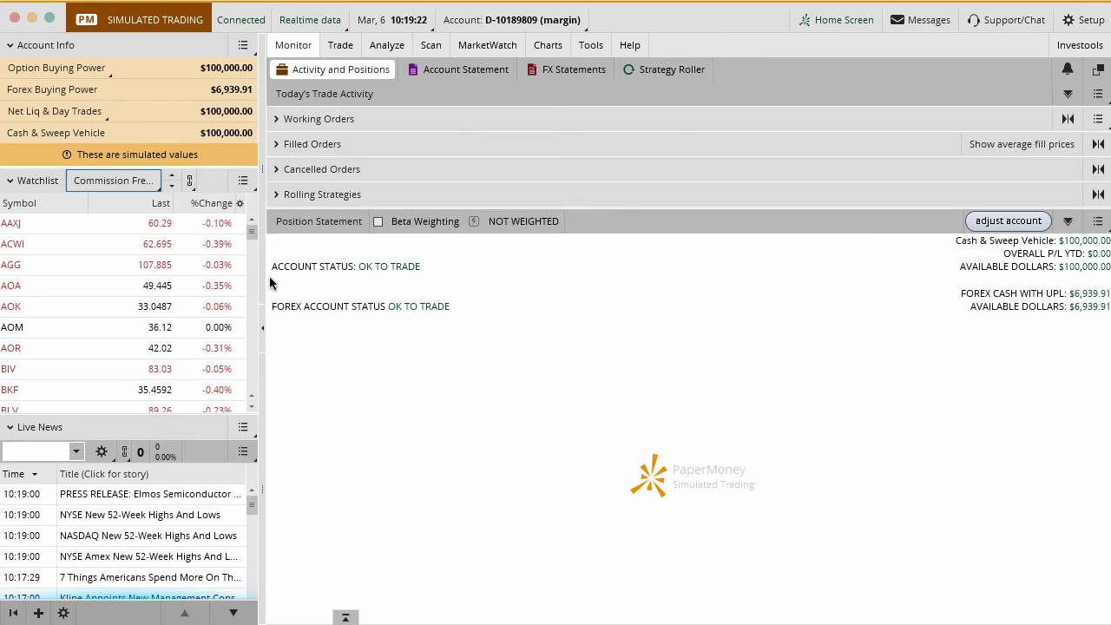
drag(173, 205, 135, 198)
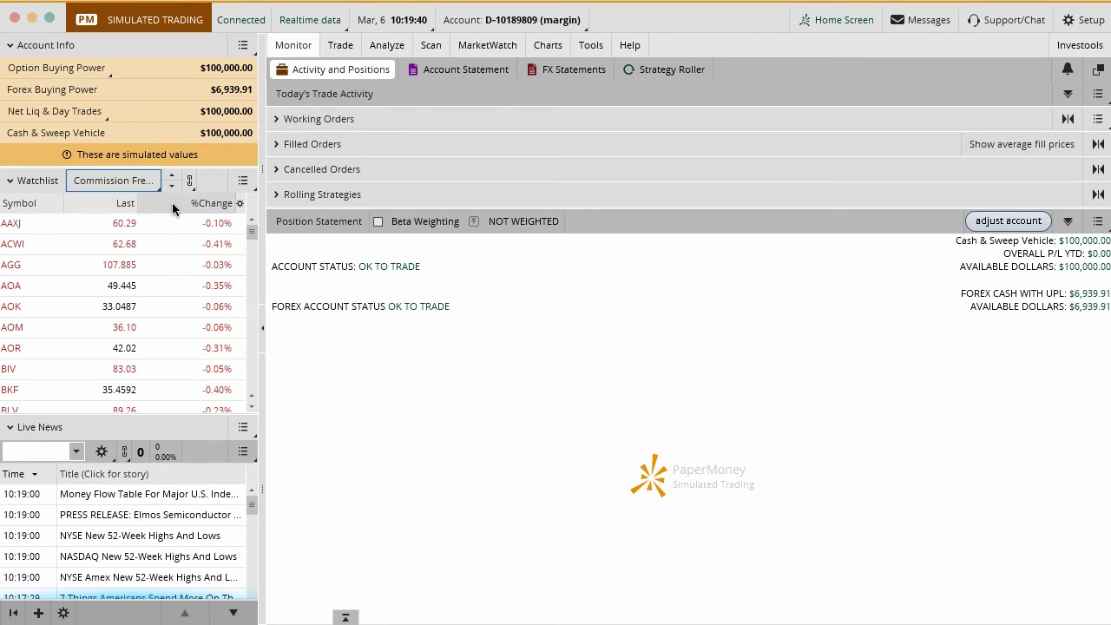
click(192, 203)
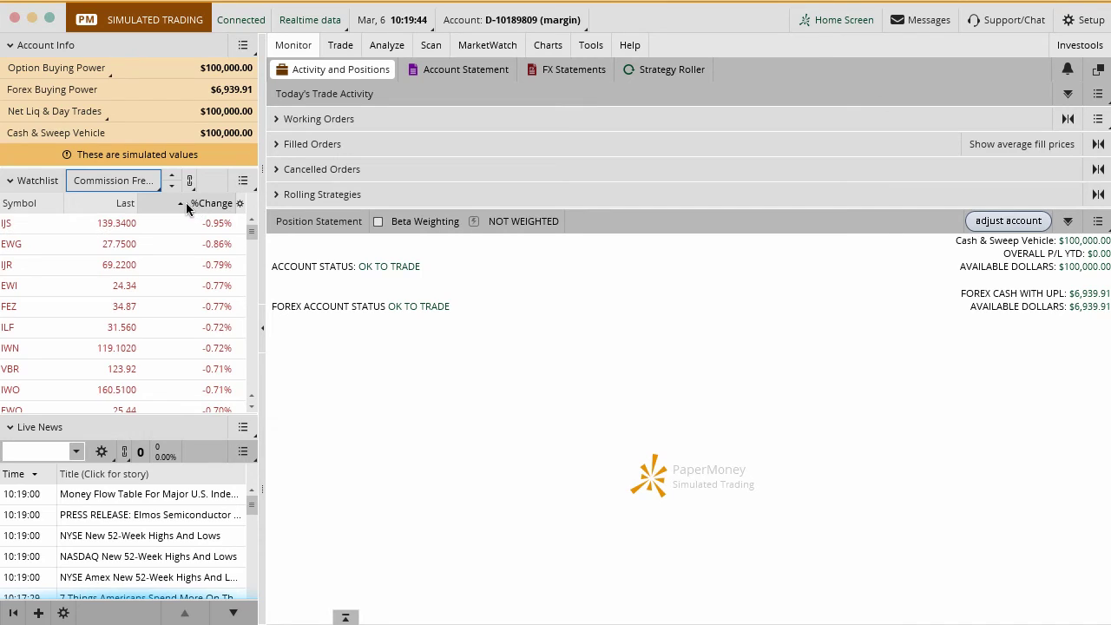
click(181, 202)
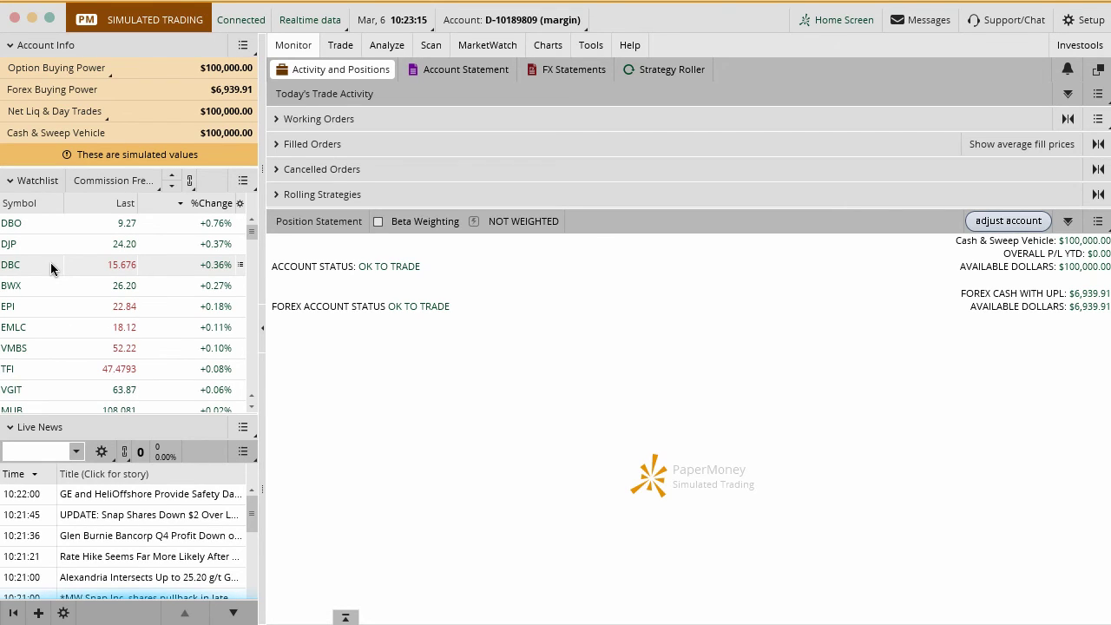
- Select the DBO row, then choose Create watchlist... from the watchlist selector
click(34, 223)
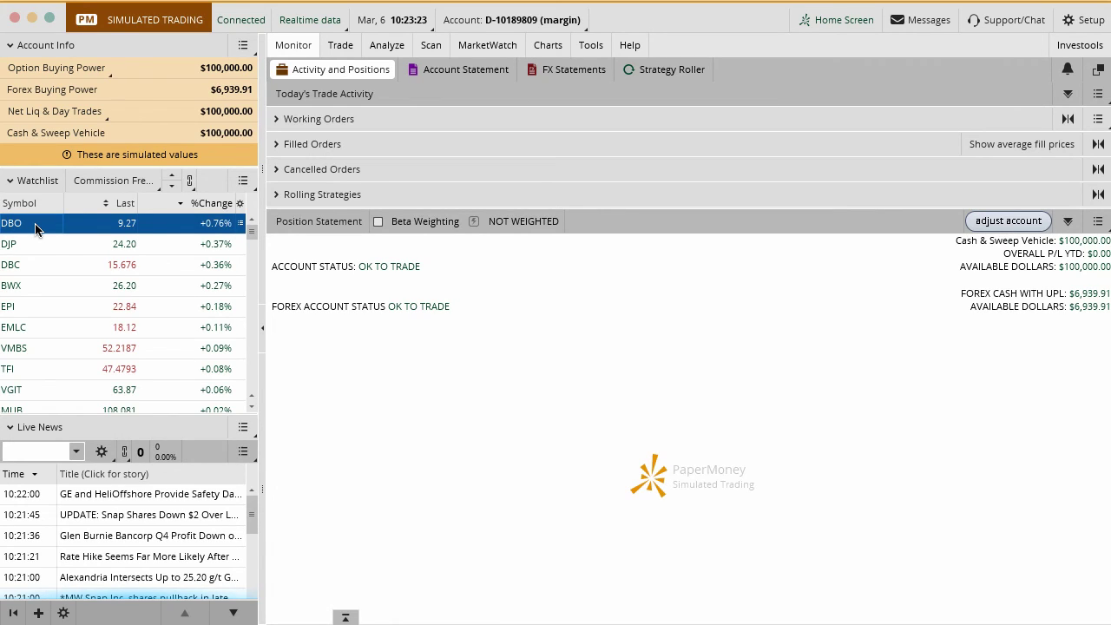
click(122, 182)
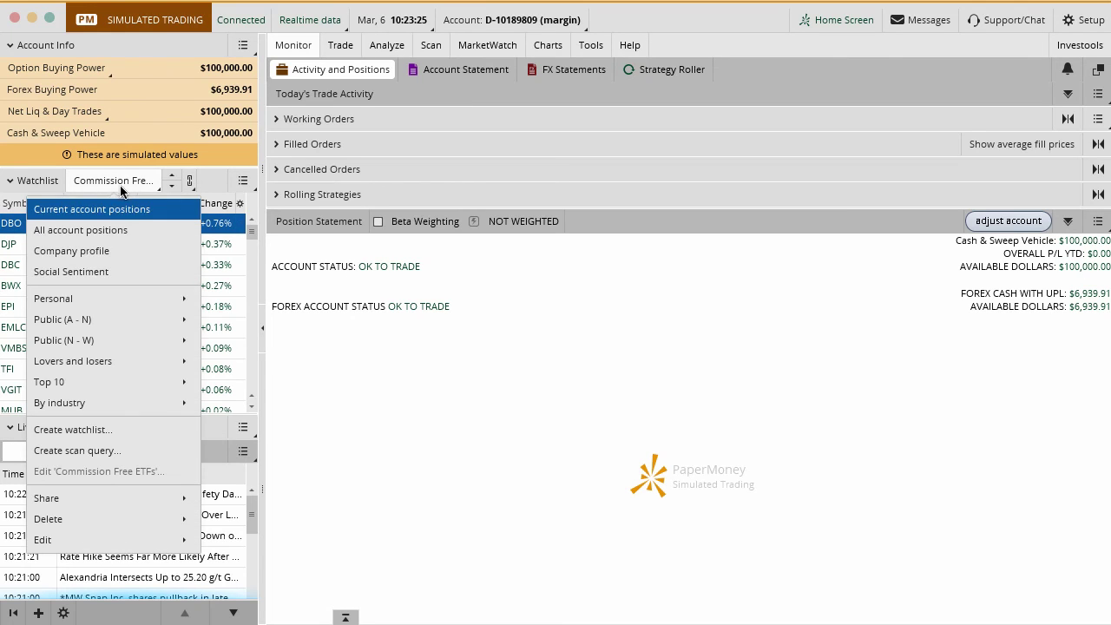
mouse_move(114, 323)
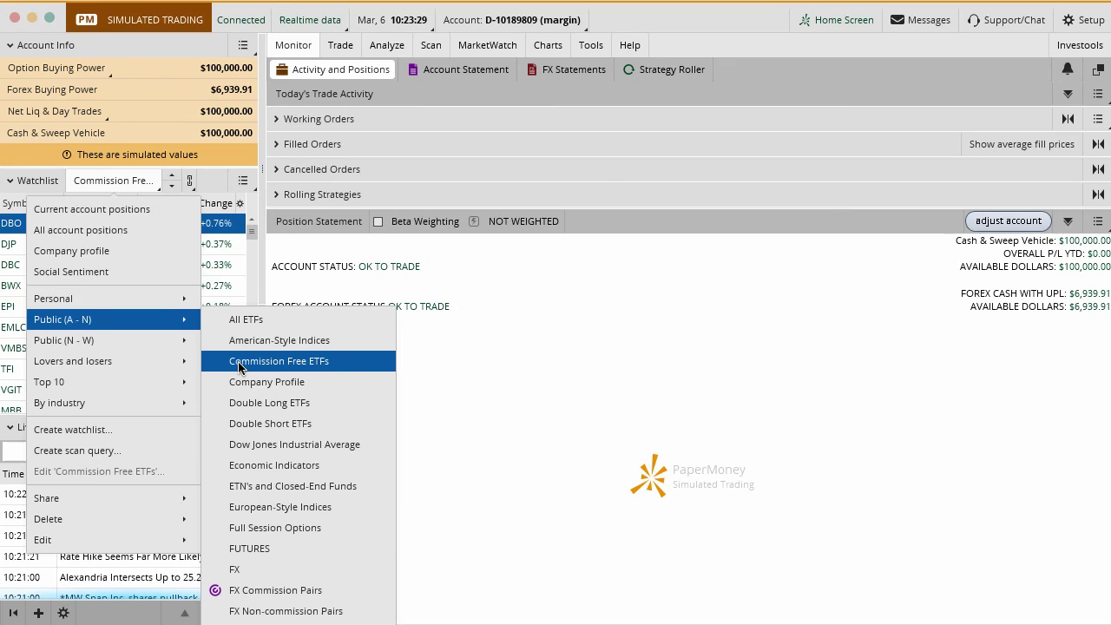
key(Escape)
key(Escape)
click(147, 184)
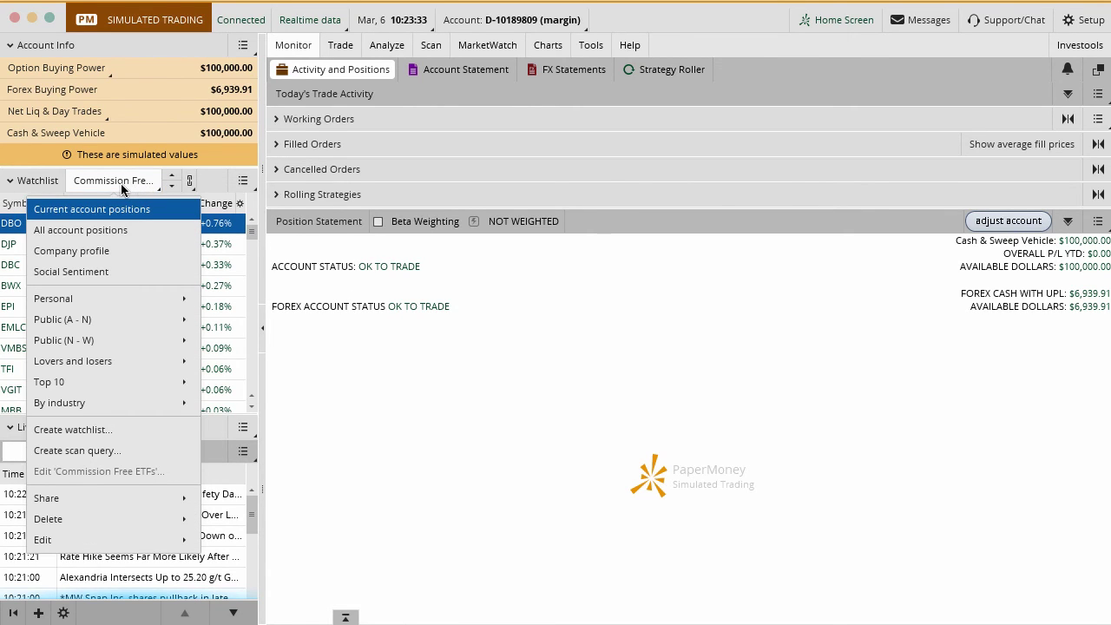
click(91, 432)
- Name the new watchlist 'Option Alpha' and enter SPY as its first symbol
click(235, 235)
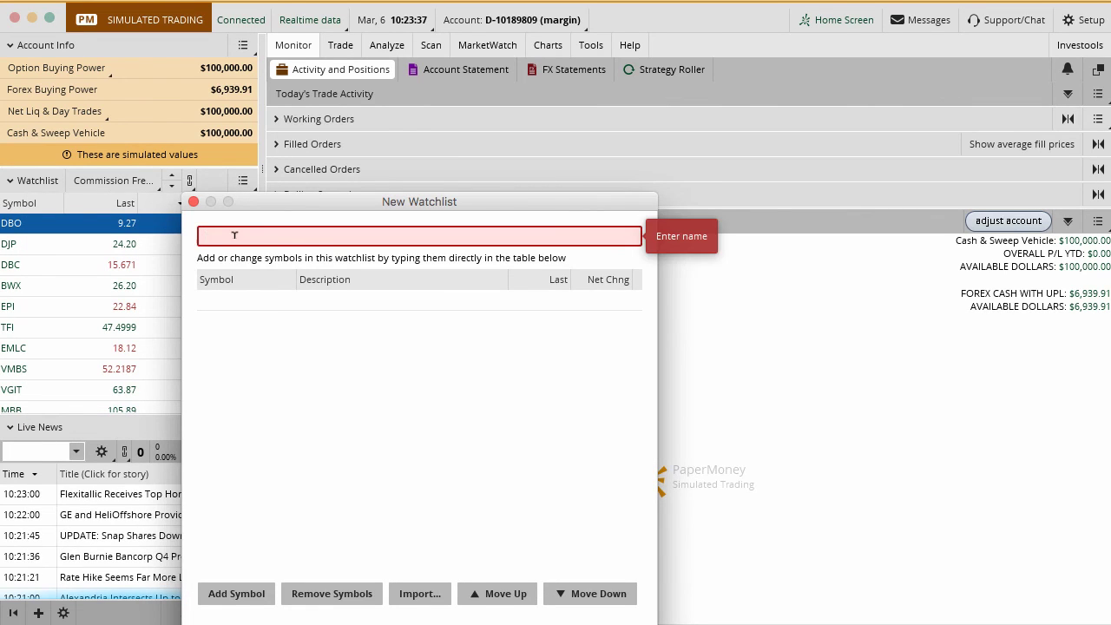
text(Option Alpha)
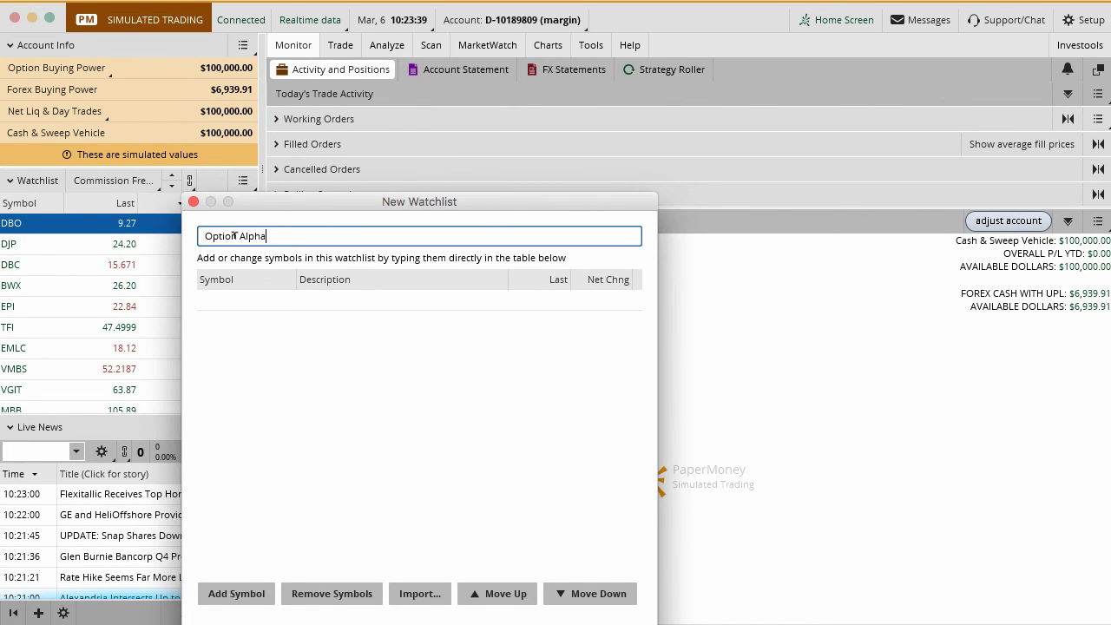
click(236, 296)
text(SPY)
key(Return)
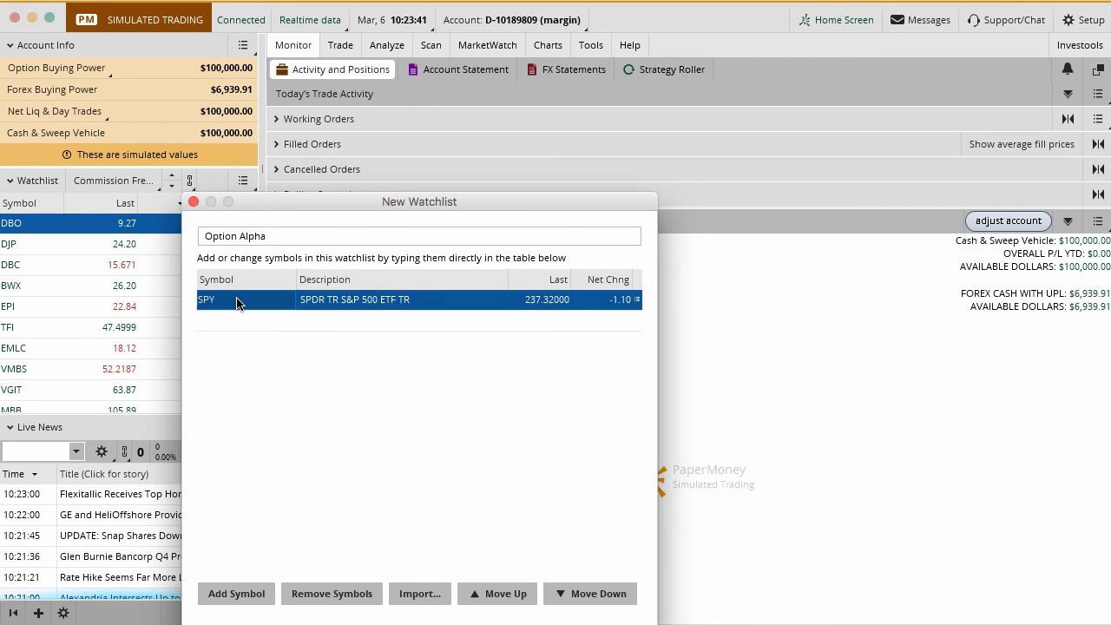
- Add TLT, EWW and GDX below SPY, then insert an empty symbol row
click(235, 319)
text(TLT)
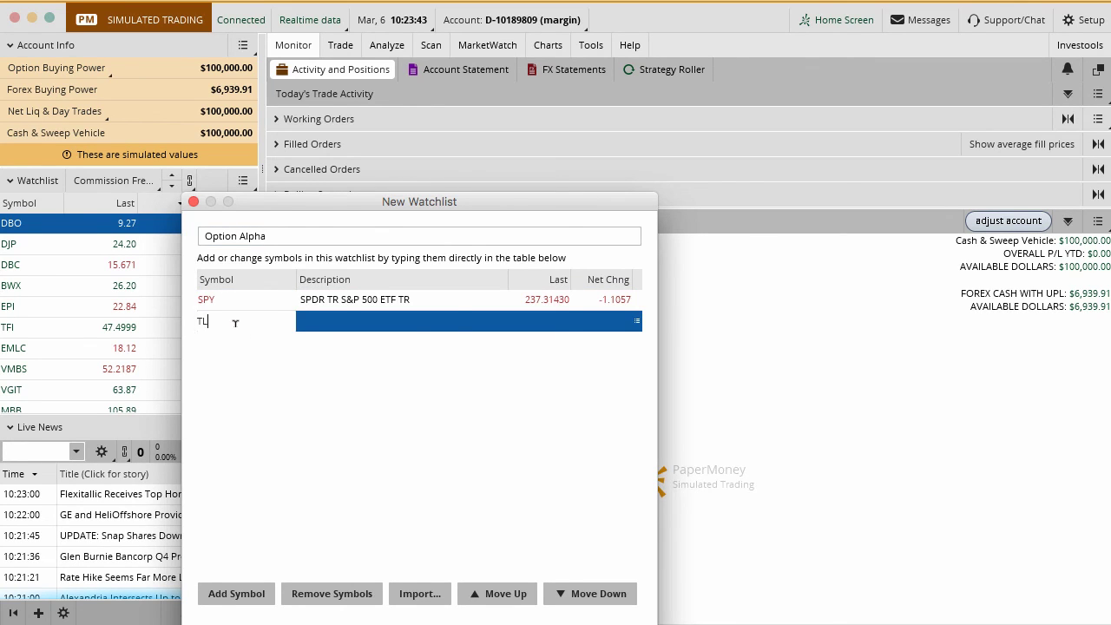
key(Return)
click(234, 332)
text(EWW)
key(Return)
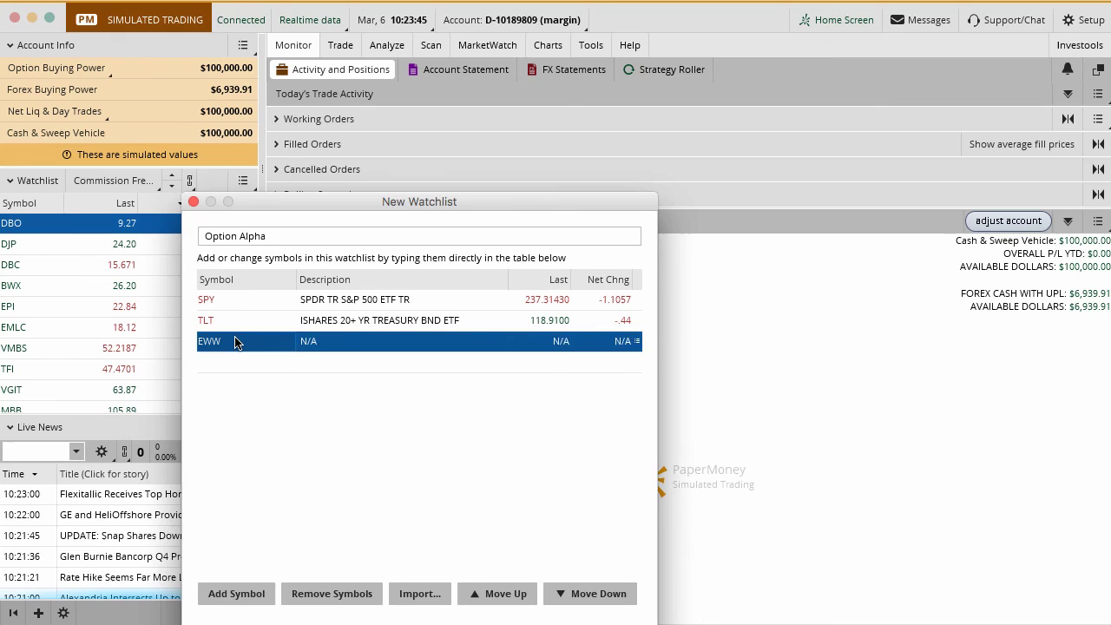
click(219, 361)
text(GDX)
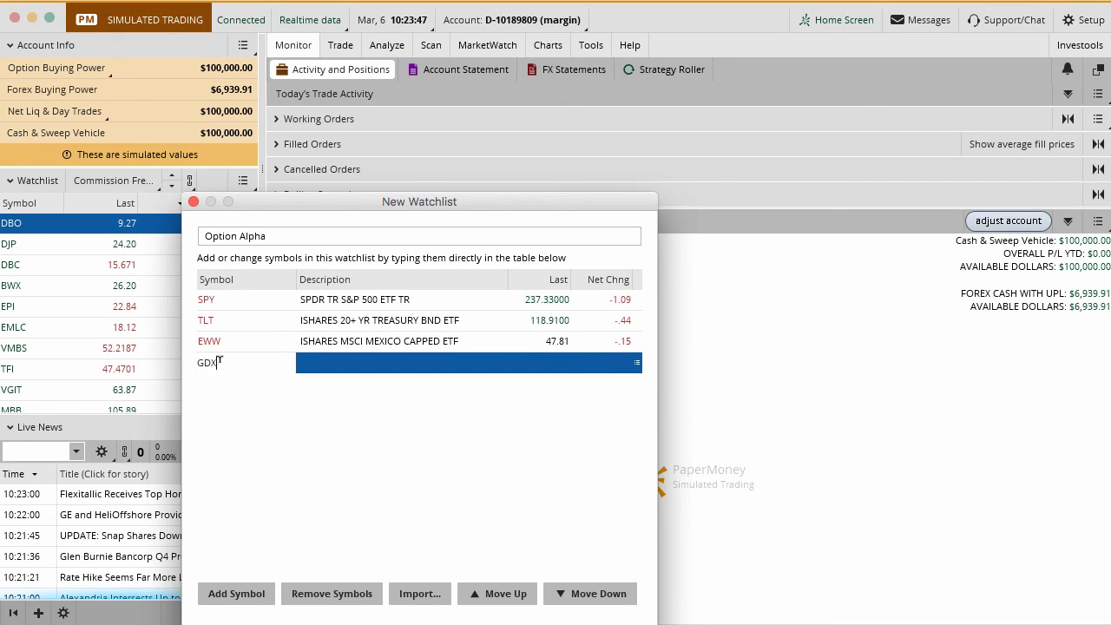
key(Return)
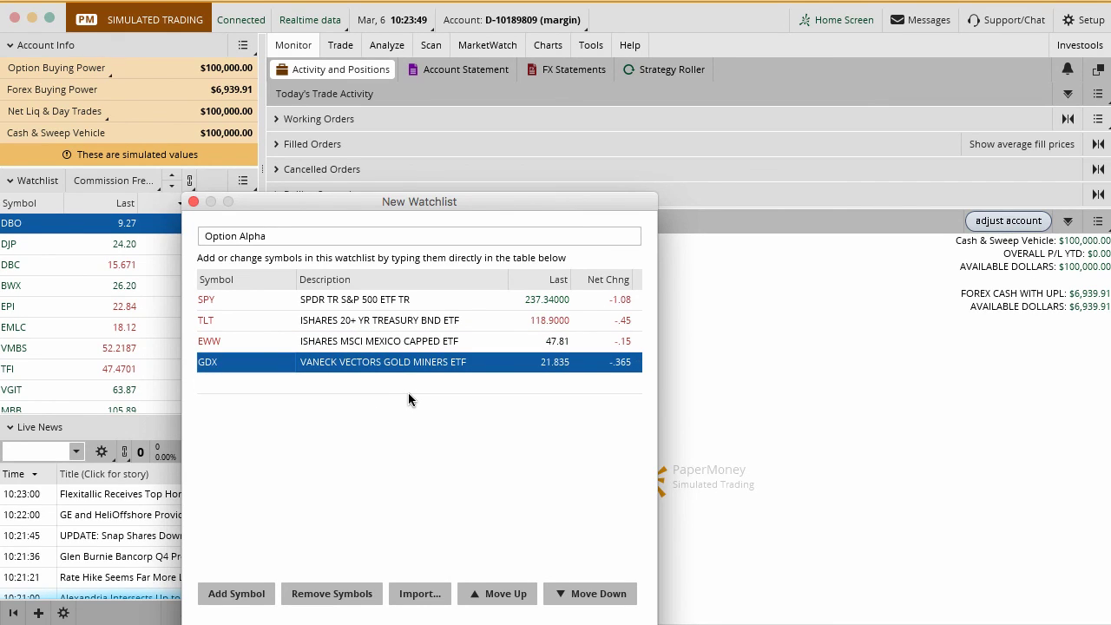
click(236, 593)
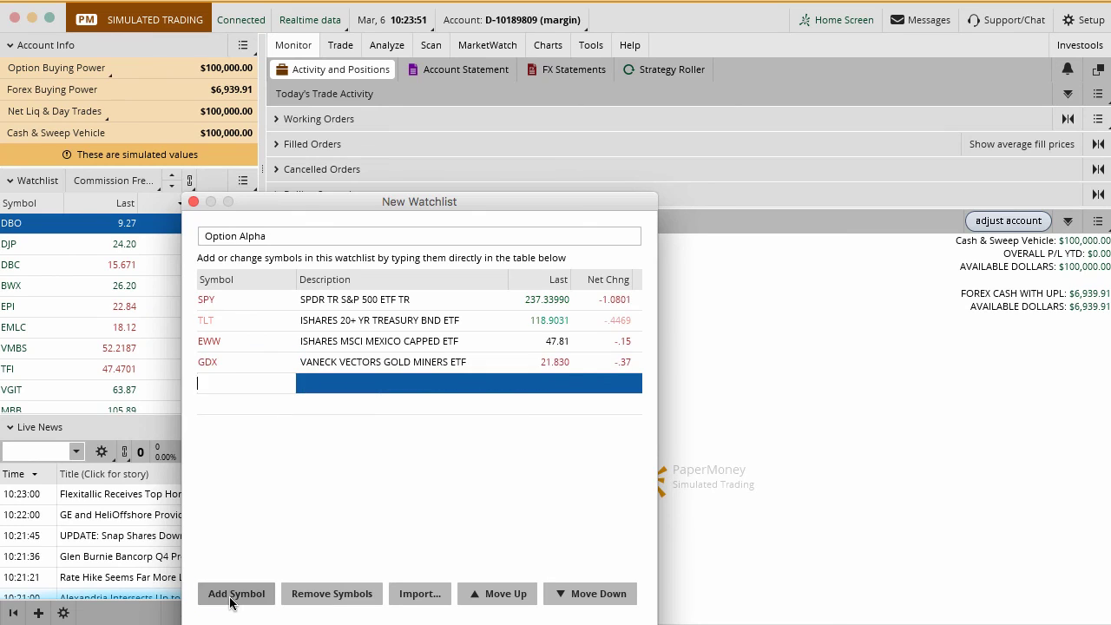
drag(354, 199, 354, 90)
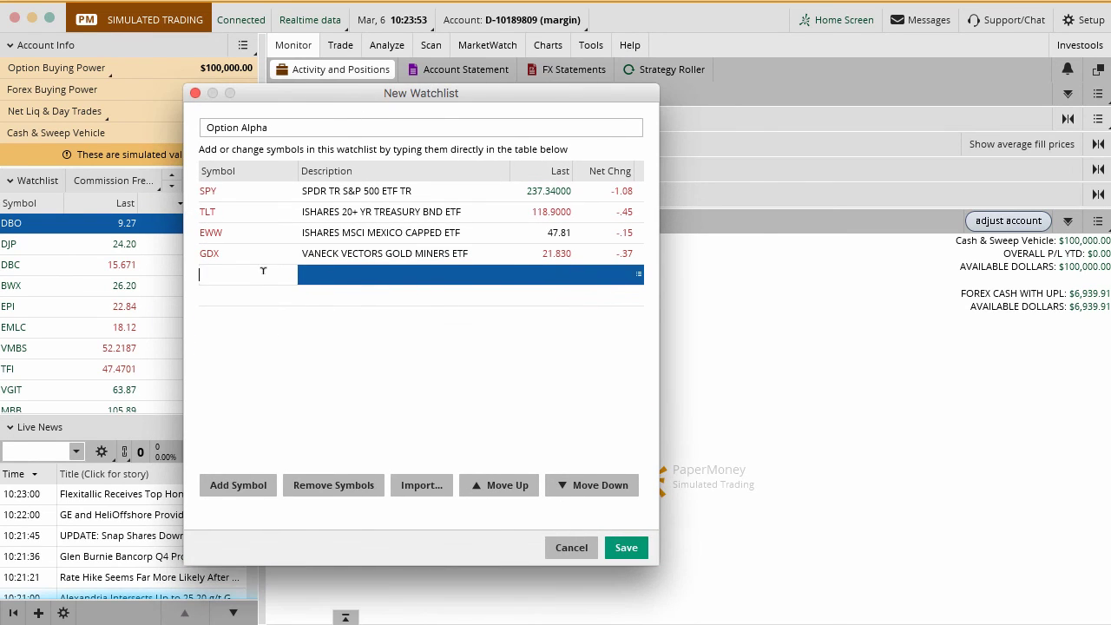
click(414, 484)
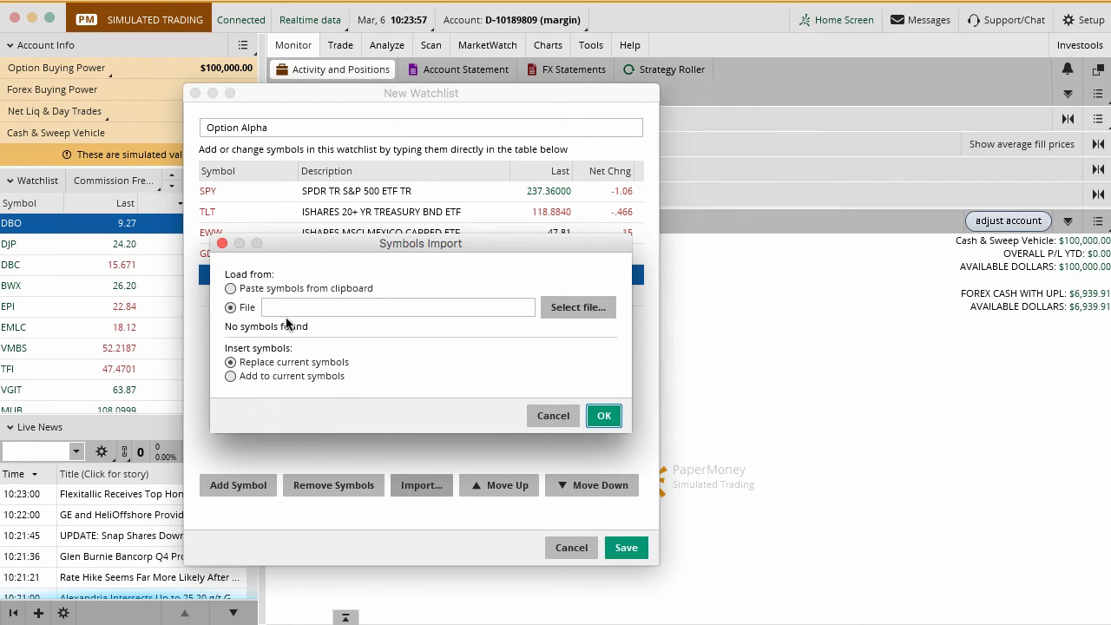
click(230, 289)
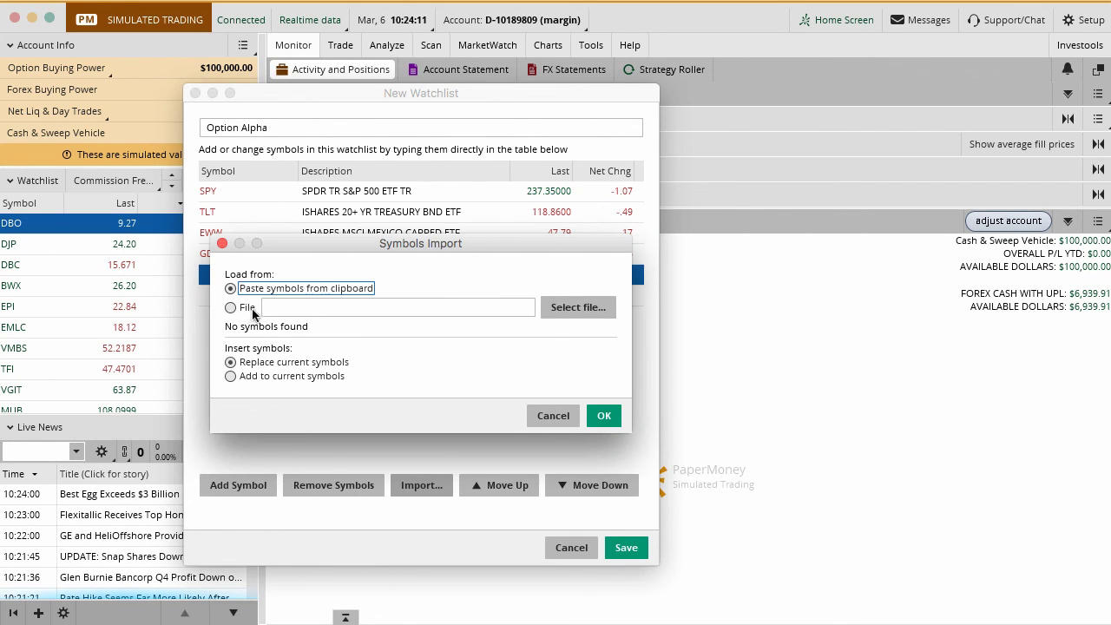
click(231, 308)
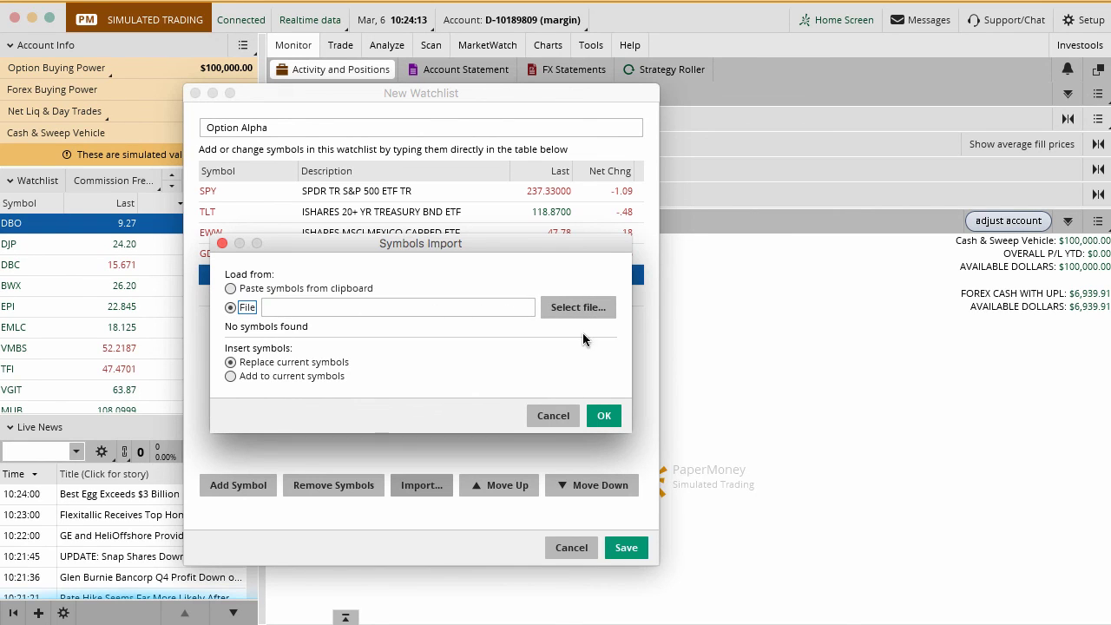
click(559, 417)
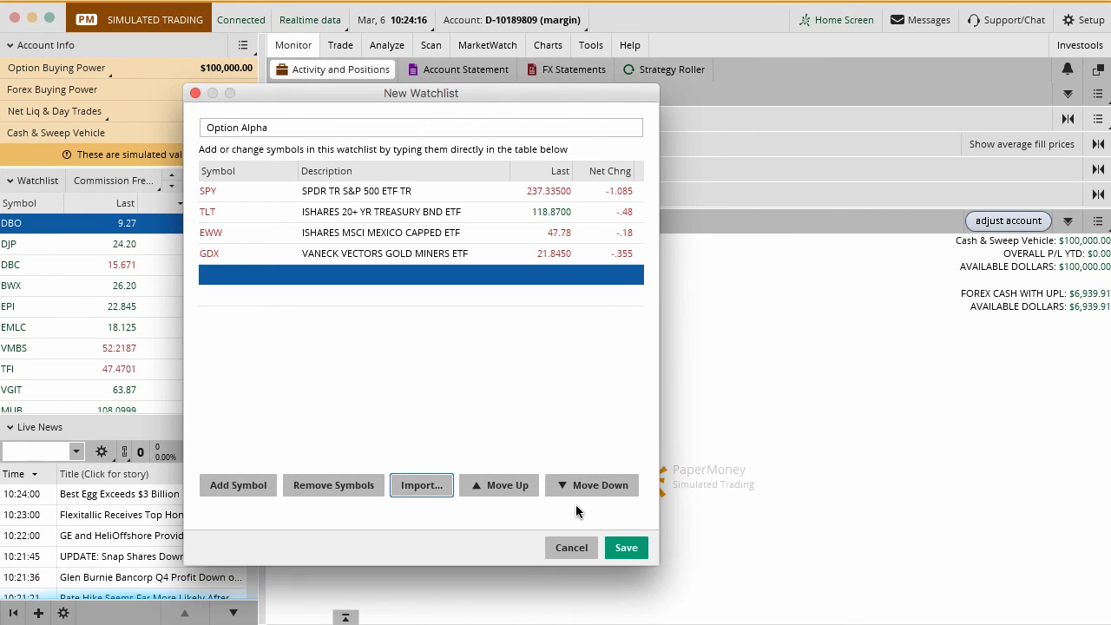
- Save Option Alpha, then enter DIA and QQQ in the sidebar watchlist's blank rows
click(623, 551)
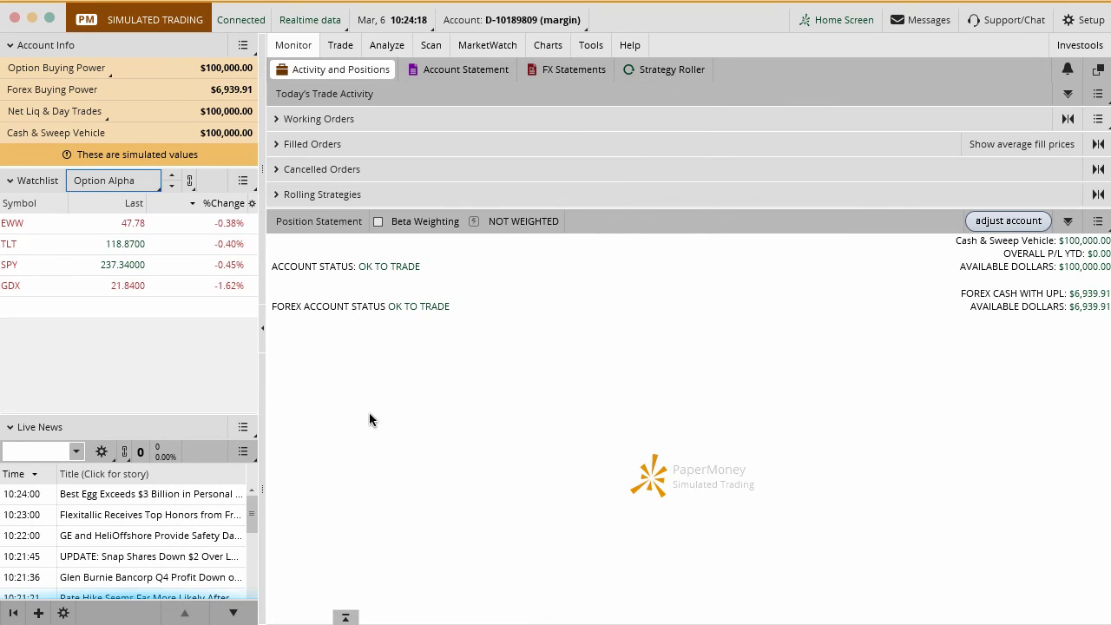
click(54, 310)
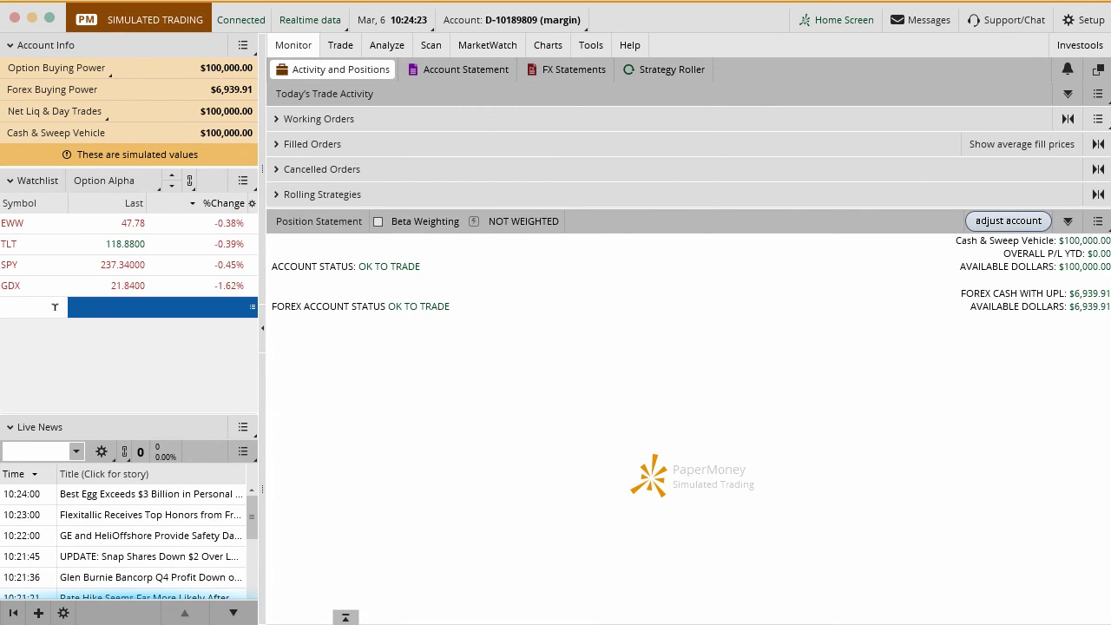
text(DIA)
key(Return)
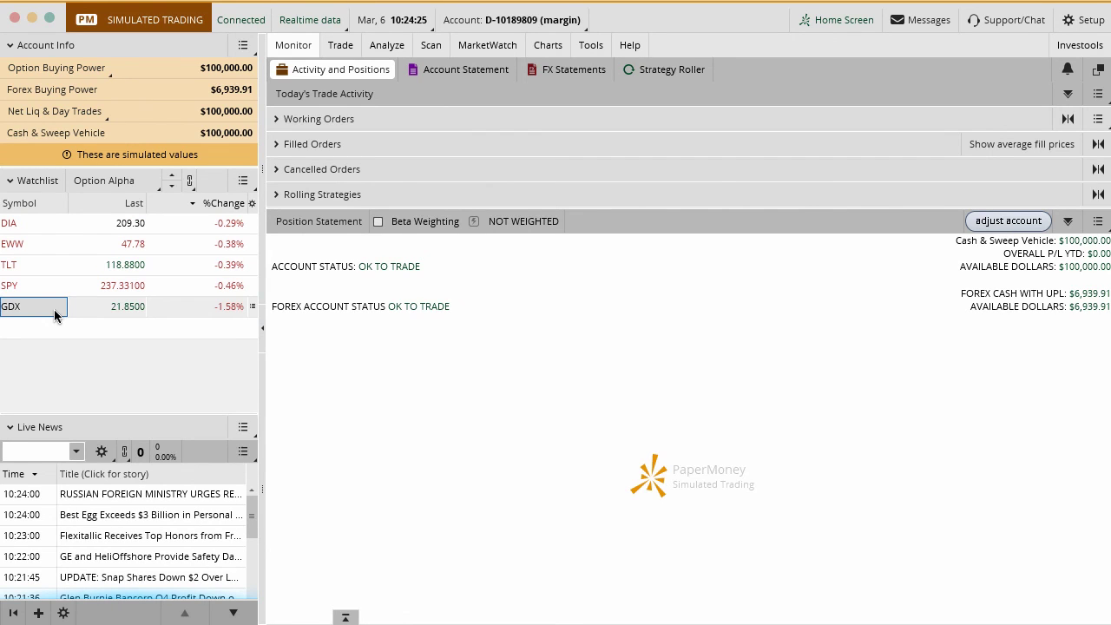
click(52, 326)
text(QQQ)
key(Return)
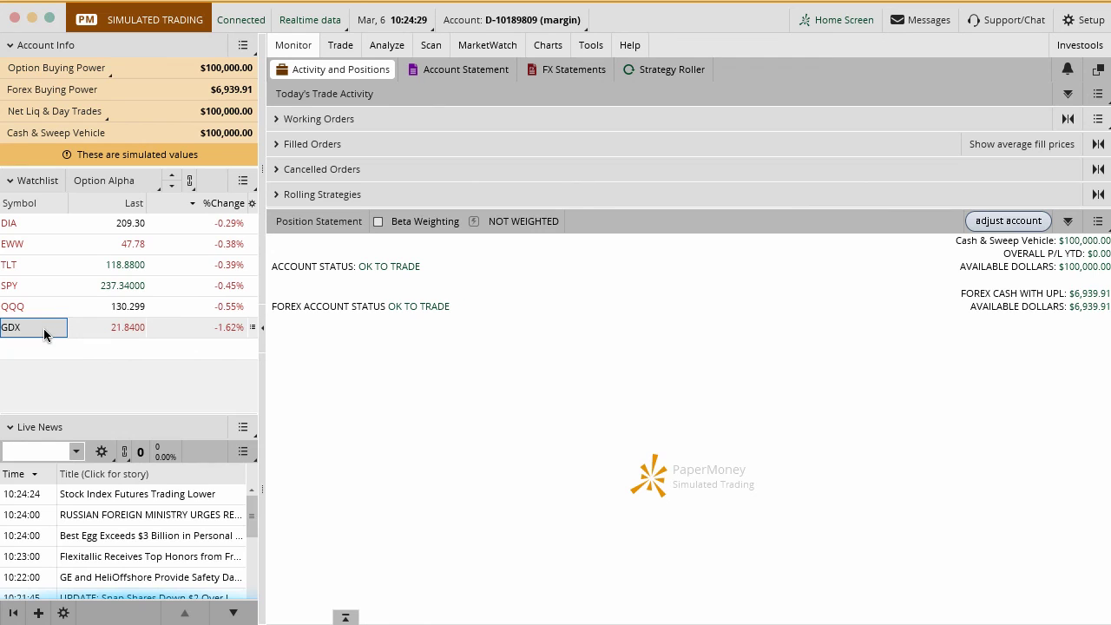
click(139, 180)
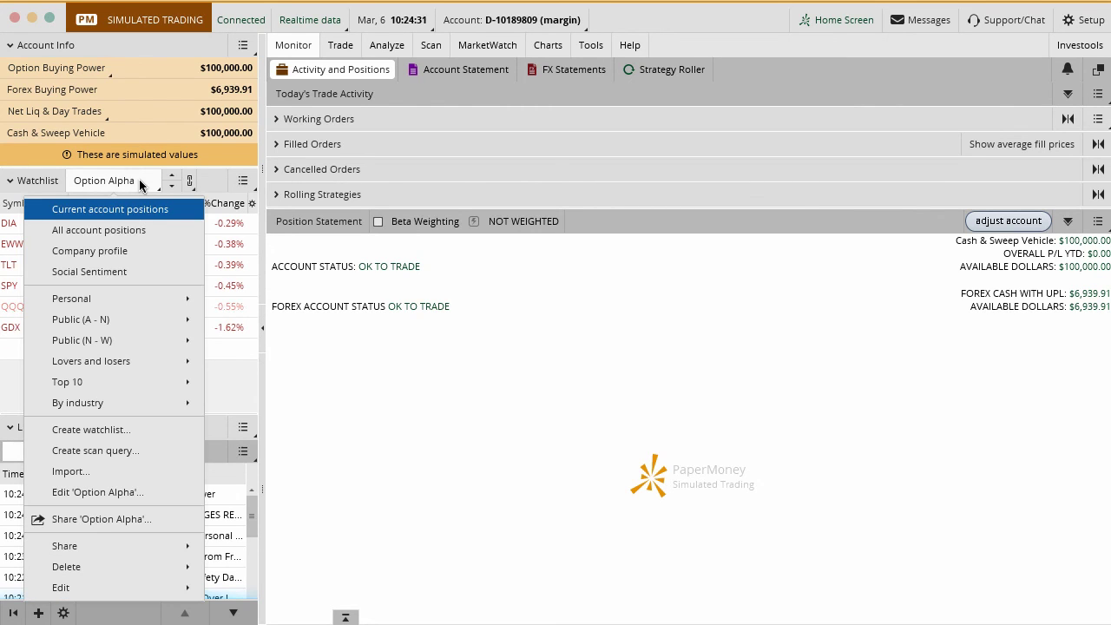
click(87, 545)
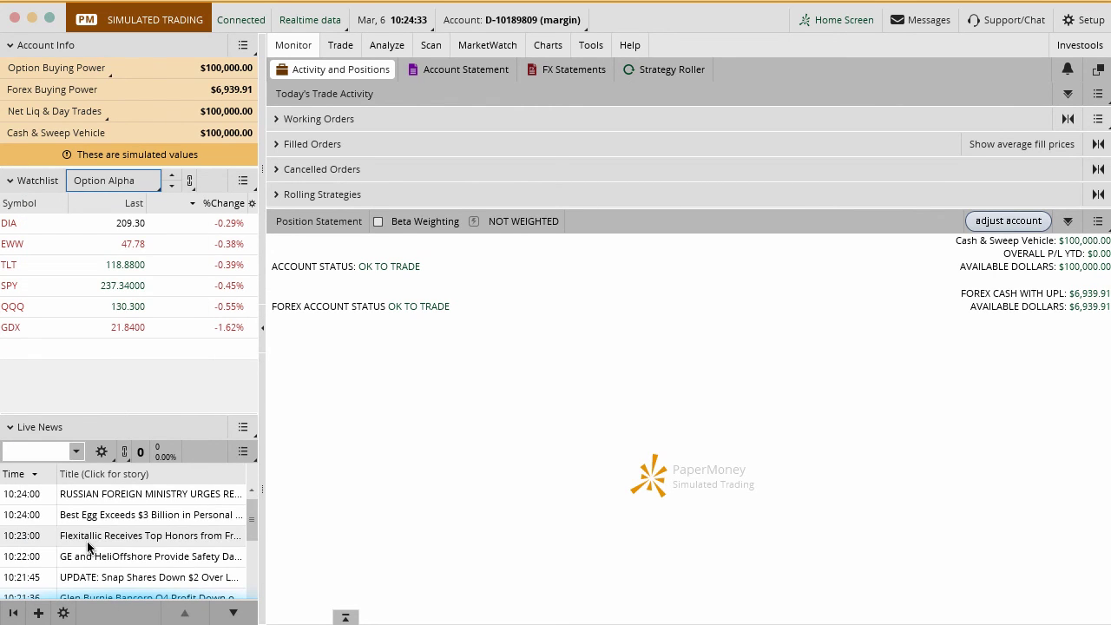
click(139, 180)
mouse_move(149, 550)
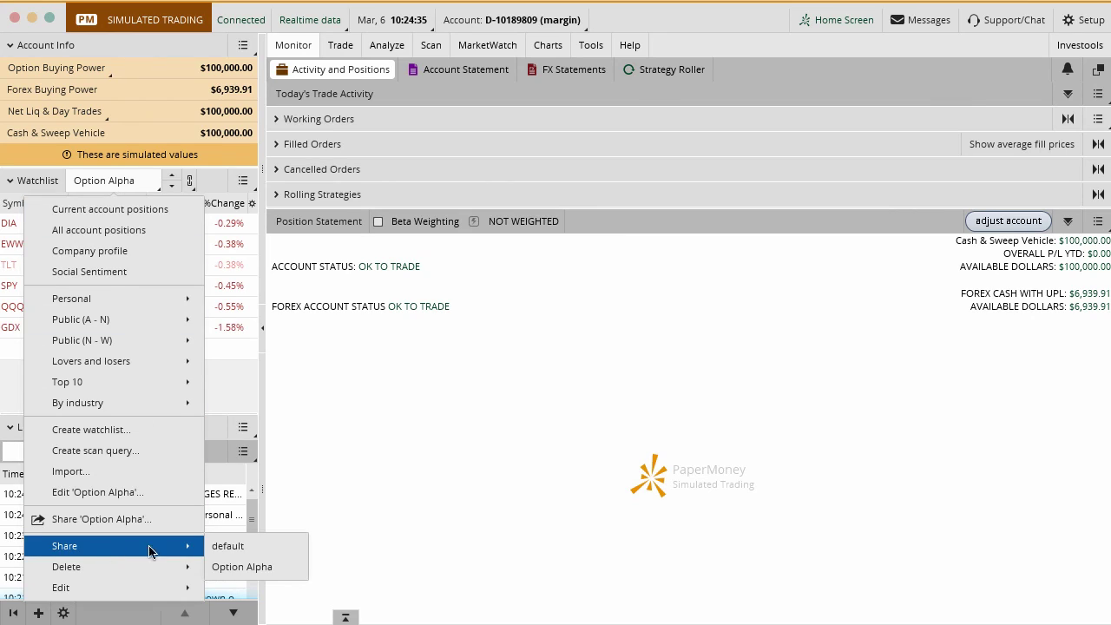
mouse_move(170, 572)
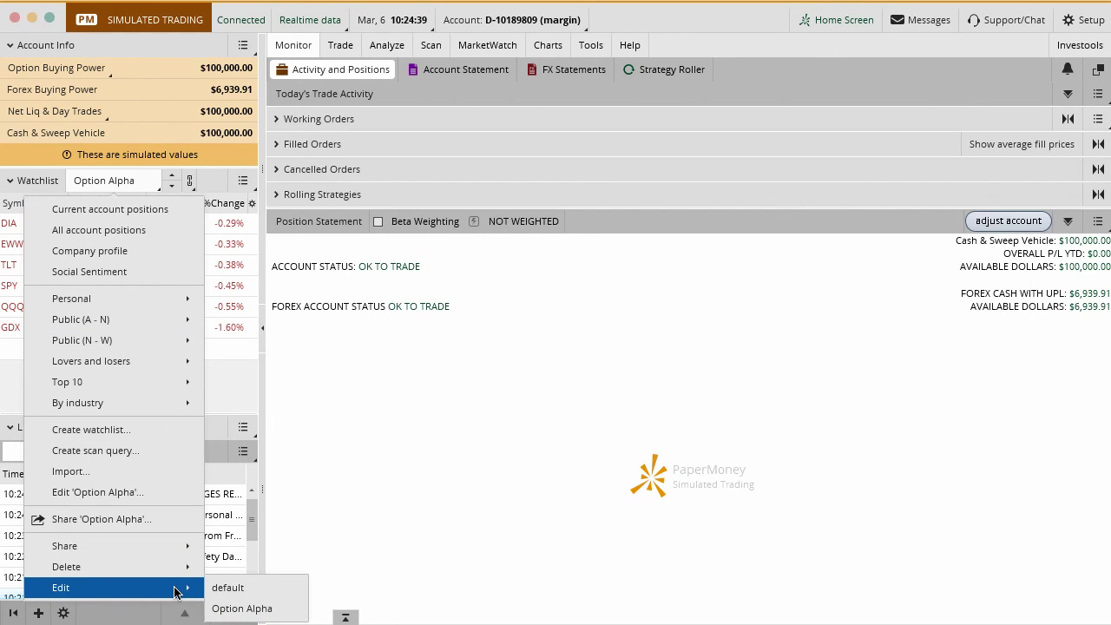
click(236, 380)
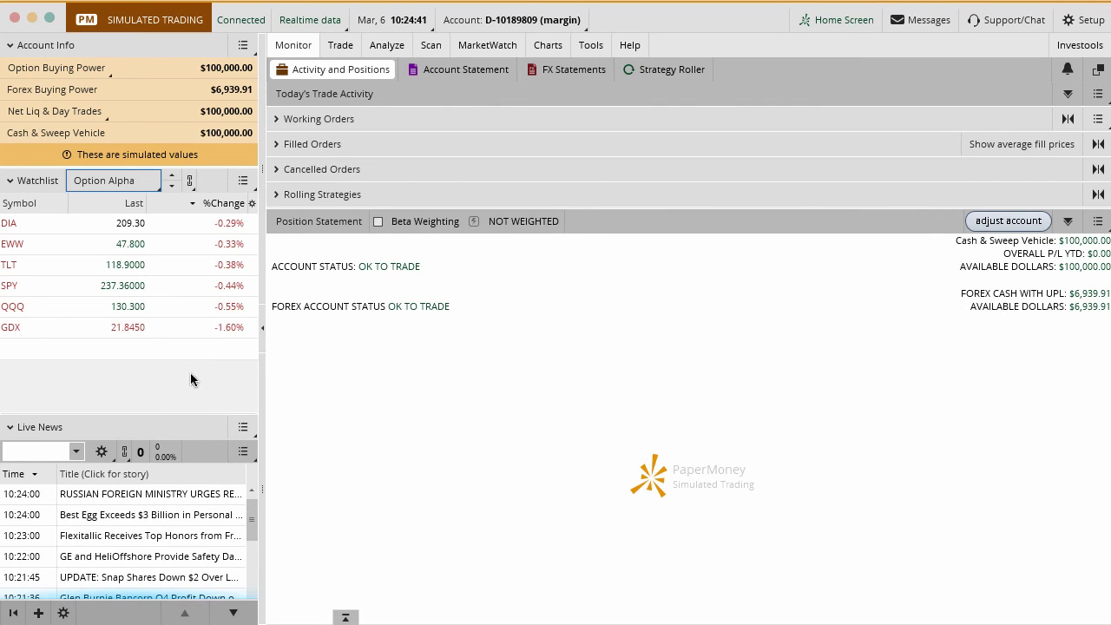